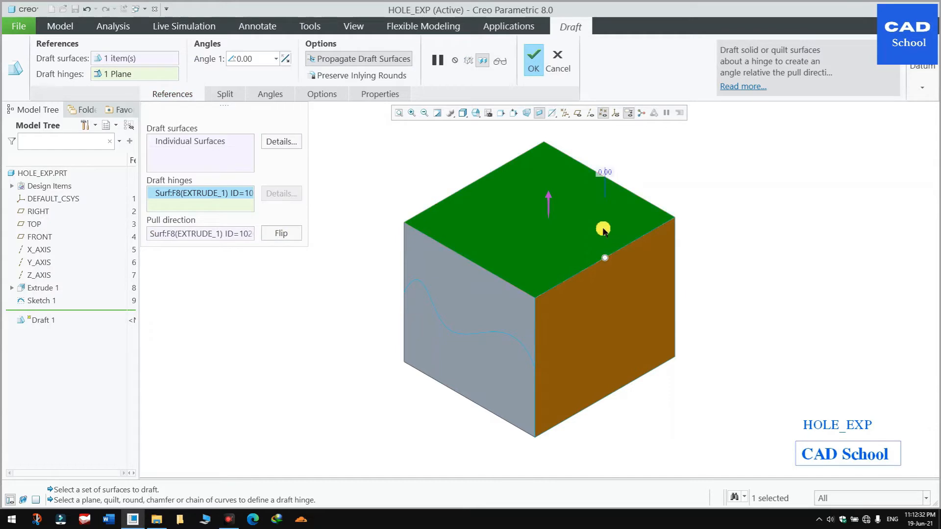
Set the draft angle to 5 degrees, then flip the pull direction and flip it back.
mouse_move(607, 231)
mouse_down()
mouse_move(596, 227)
mouse_move(609, 232)
mouse_up()
click(369, 253)
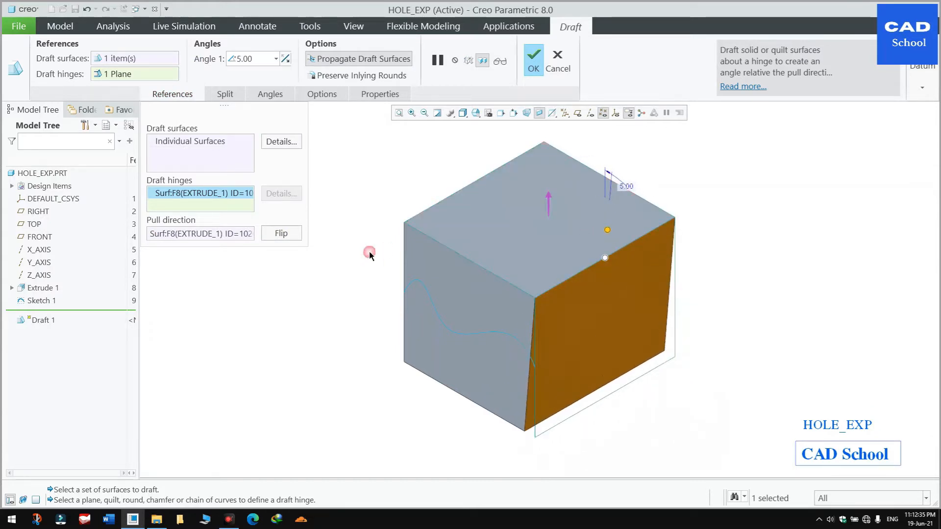
click(283, 234)
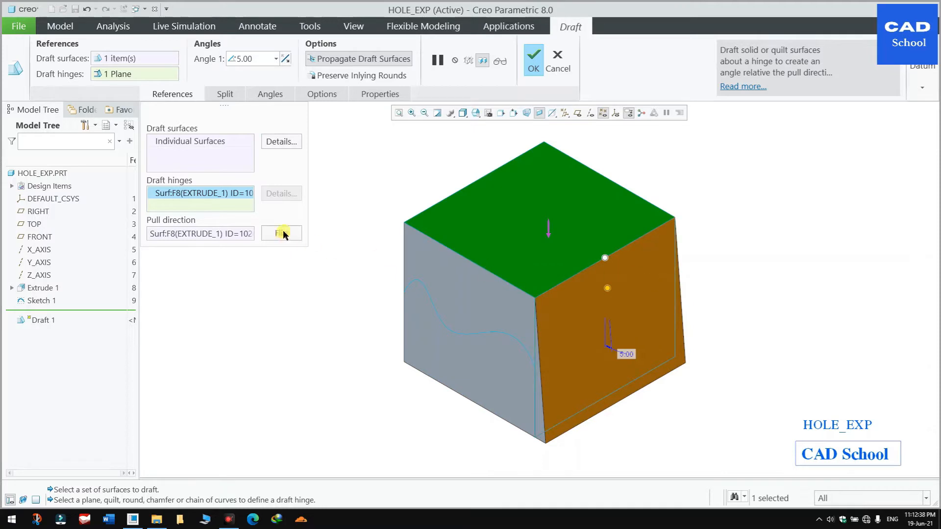
click(283, 234)
Try draft angles of 30 degrees and, with the pull direction flipped, 22 degrees, then restore the original direction.
mouse_move(608, 230)
mouse_down()
mouse_move(635, 233)
mouse_move(597, 229)
mouse_up()
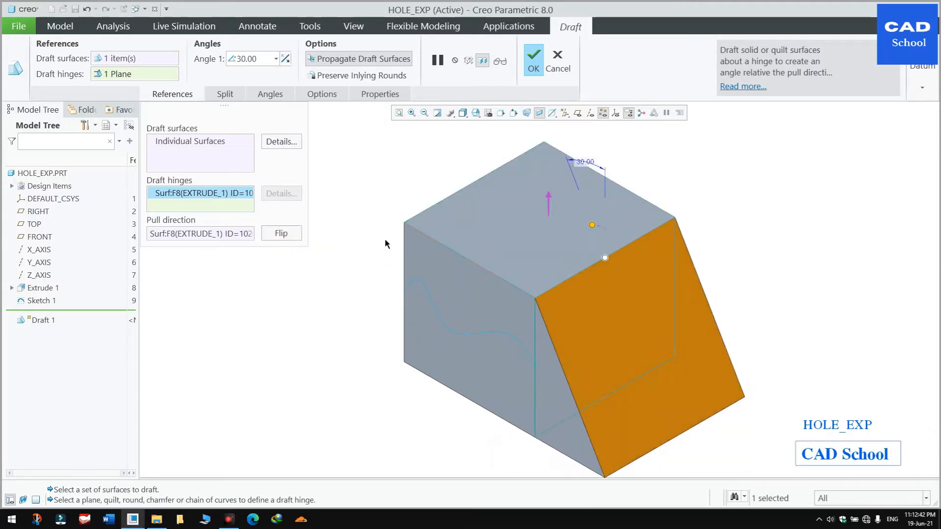
click(294, 234)
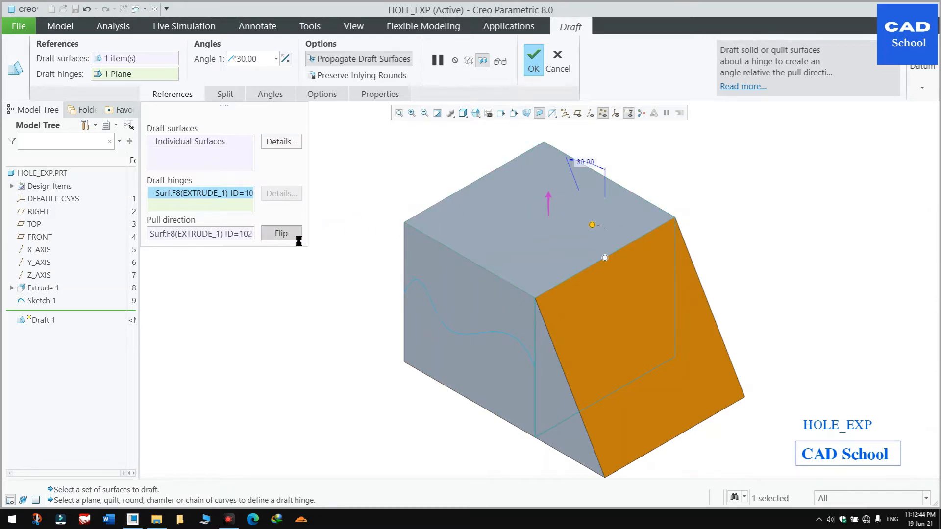
mouse_move(594, 276)
mouse_down()
mouse_move(610, 279)
mouse_move(599, 283)
mouse_up()
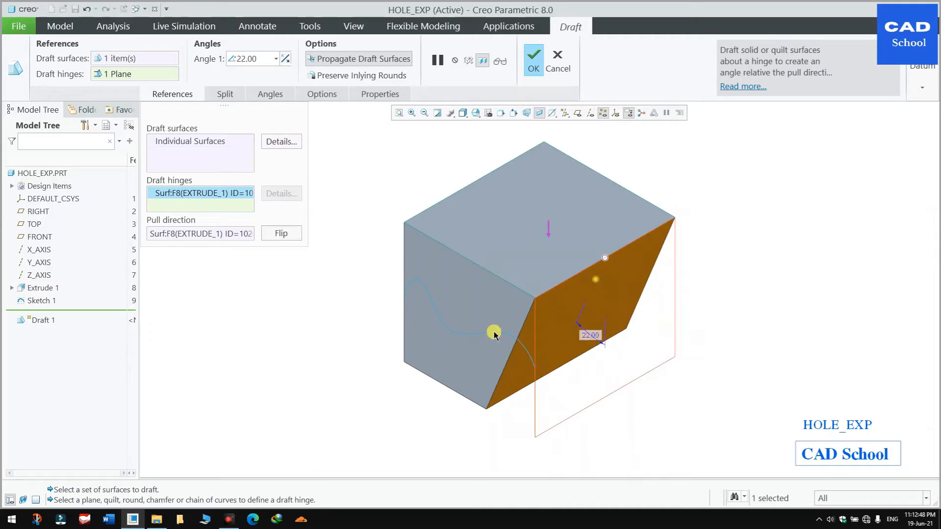
click(281, 237)
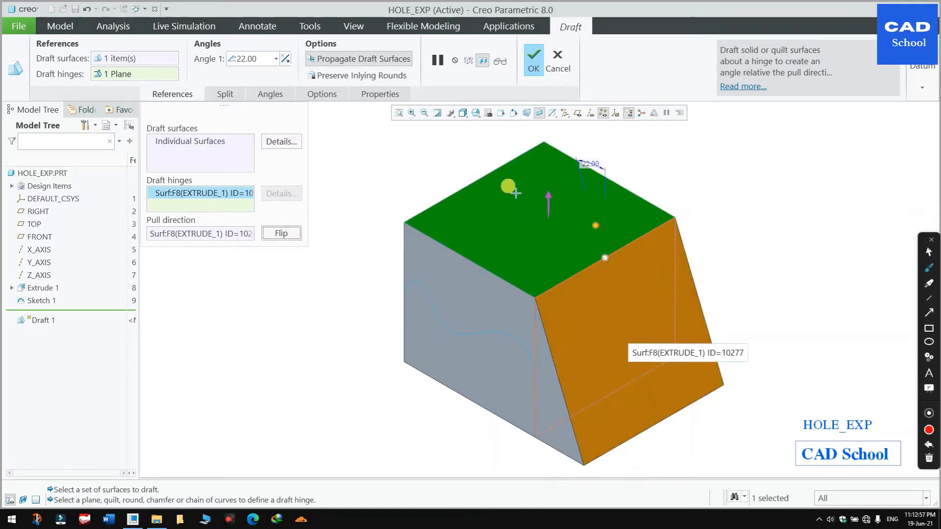
drag(515, 193, 516, 221)
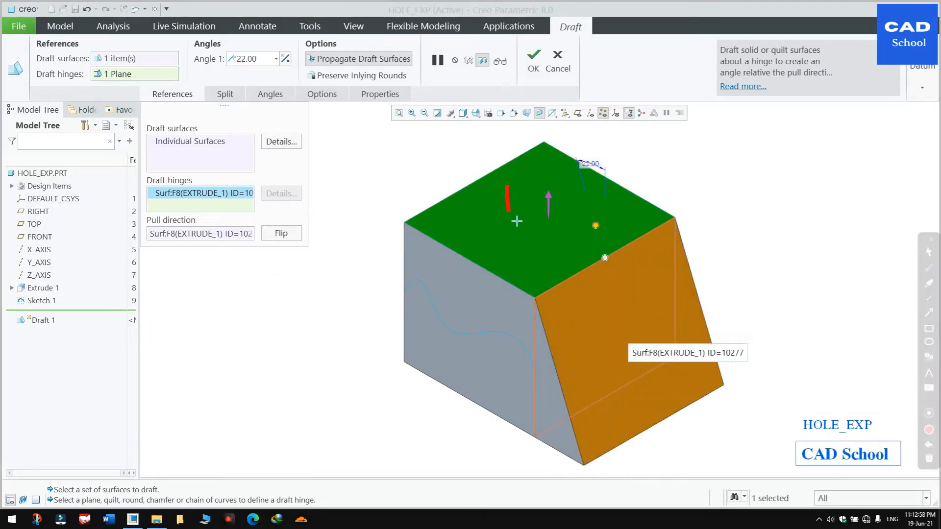
drag(533, 279, 544, 310)
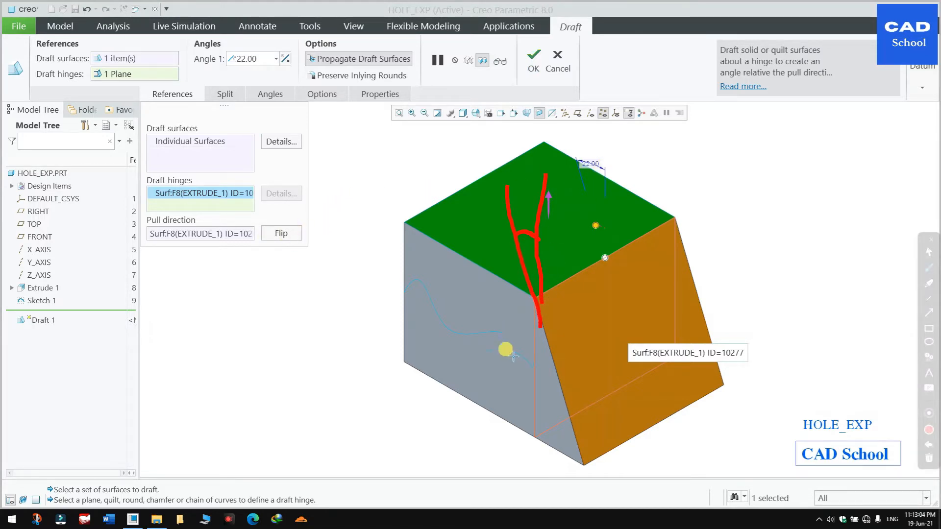
key(Escape)
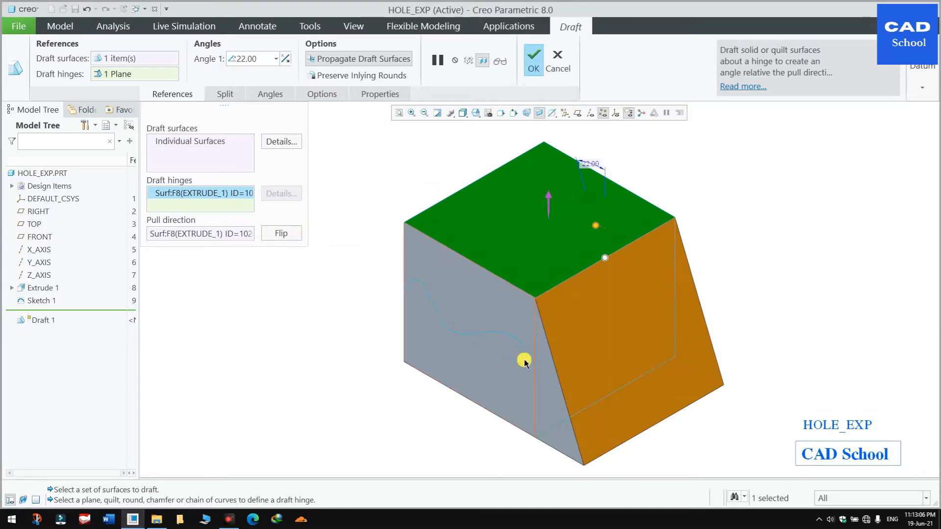
Add the side face carrying the sketched curve to the draft surfaces and set the draft angle to 25 degrees.
mouse_move(598, 224)
mouse_down()
mouse_move(622, 255)
mouse_move(599, 208)
mouse_move(595, 216)
mouse_up()
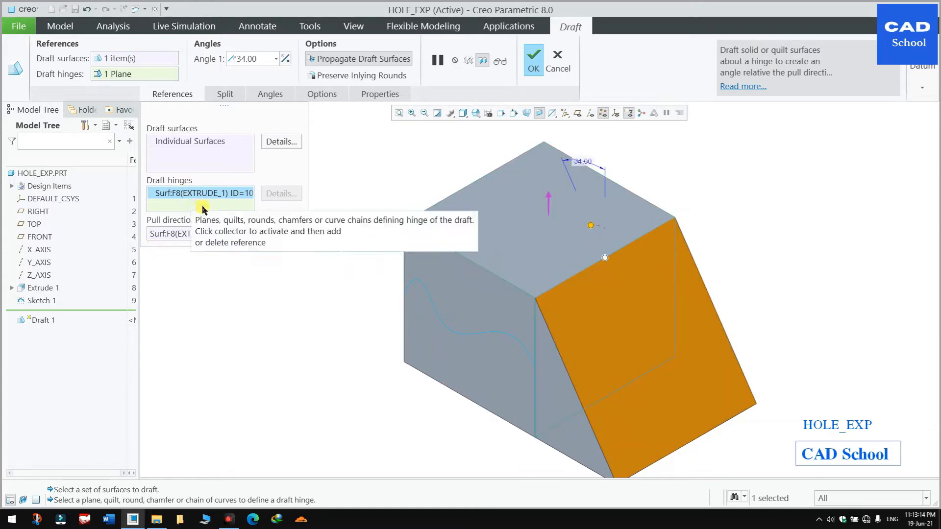
click(195, 155)
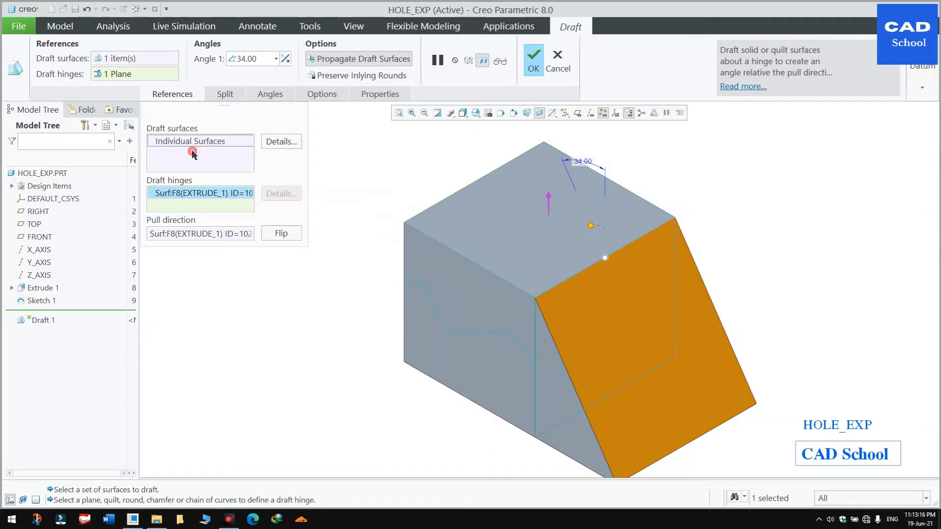
click(195, 143)
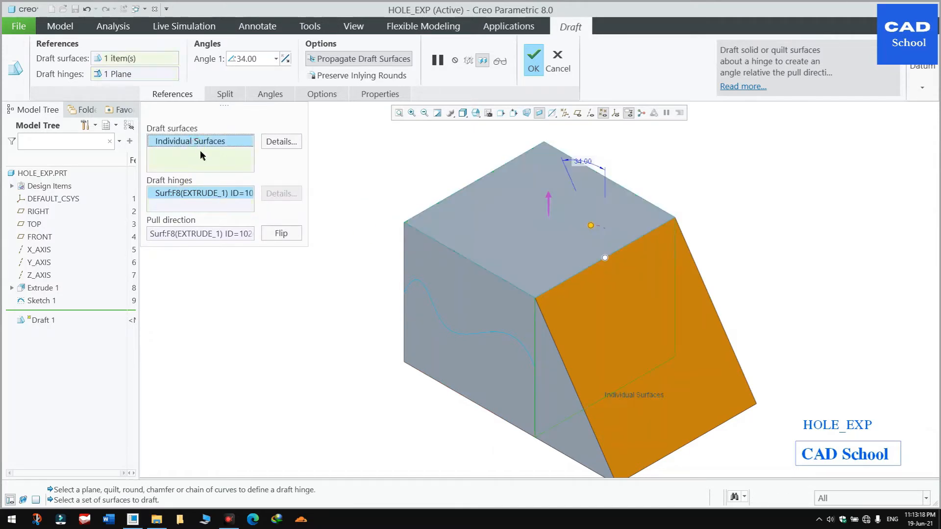
ctrl+click(479, 309)
drag(481, 259, 481, 236)
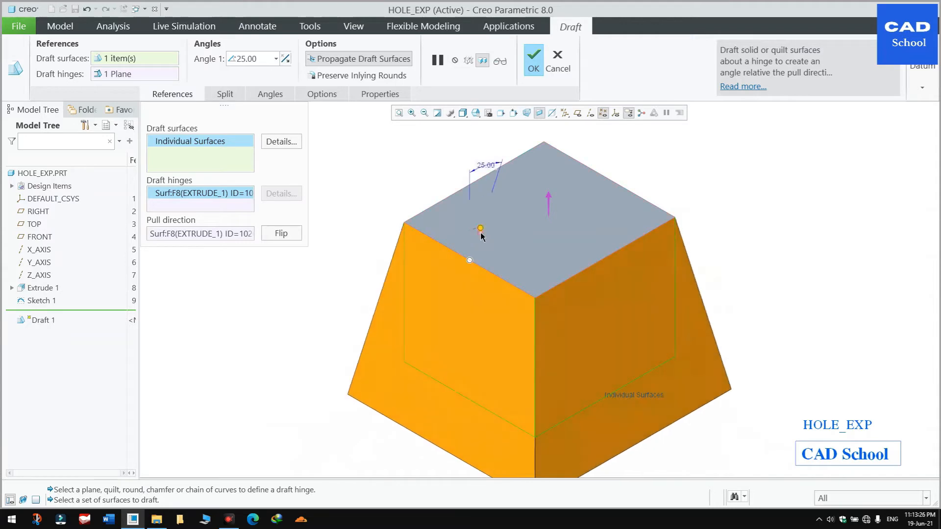
Add the block's remaining side faces to the draft surfaces and set the draft angle to 34 degrees.
middle_drag(532, 220, 583, 231)
click(201, 155)
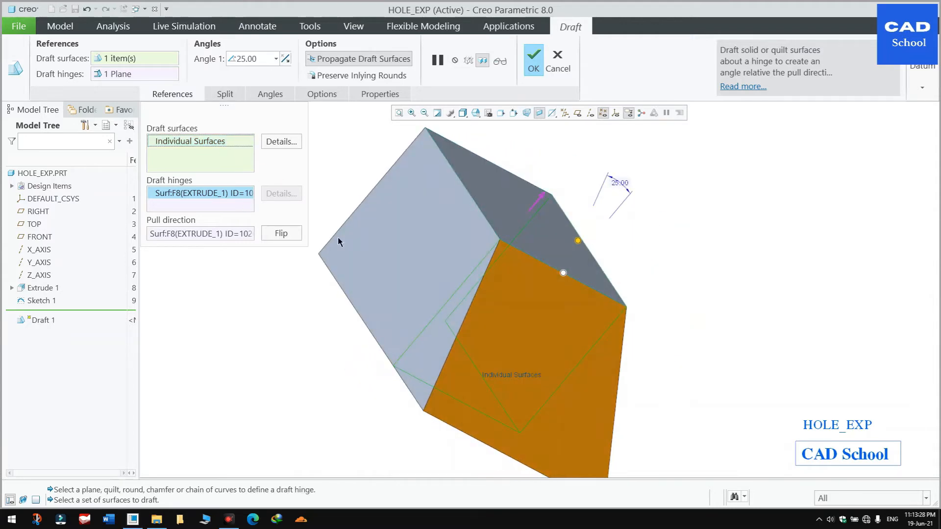
middle_drag(397, 247, 549, 287)
ctrl+click(673, 277)
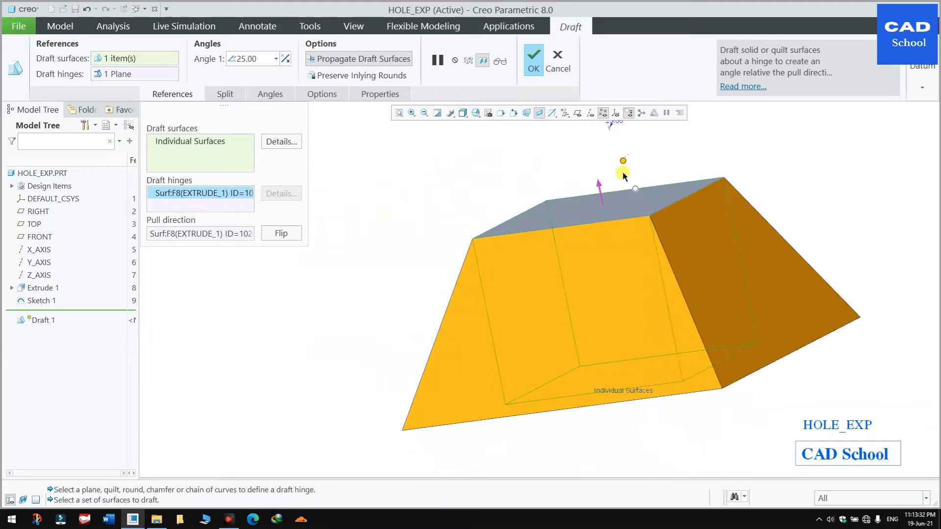
drag(623, 172, 651, 163)
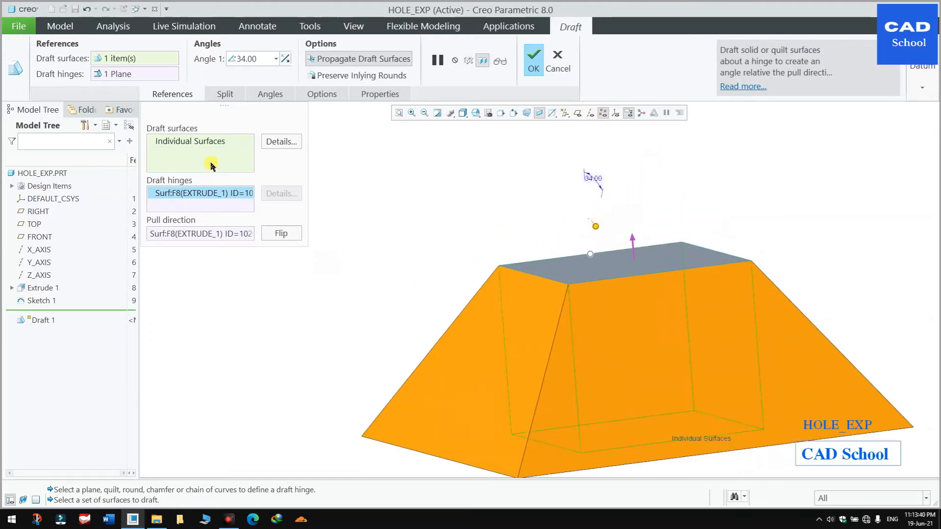
Replace the draft surfaces with only the plain side face beside the sketched one, drafted at 13 degrees.
right_click(212, 166)
click(236, 159)
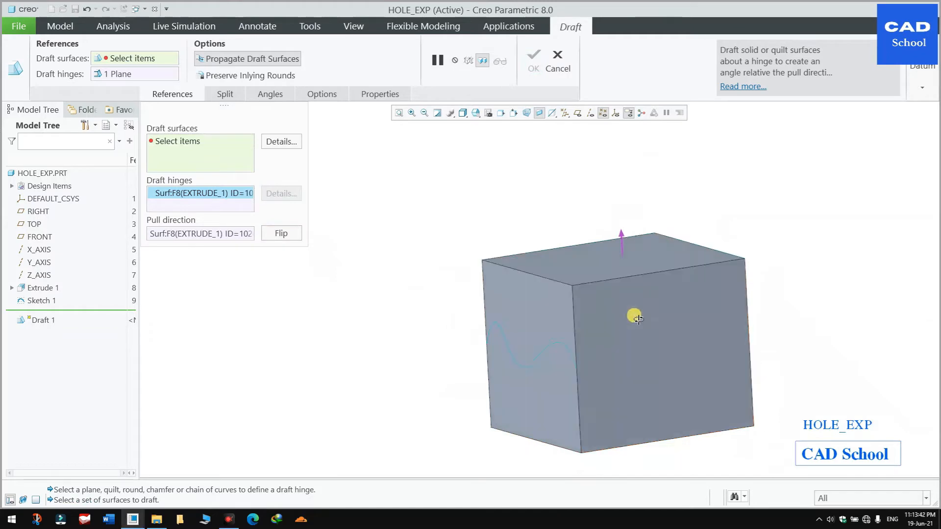
middle_drag(637, 319, 687, 366)
click(624, 338)
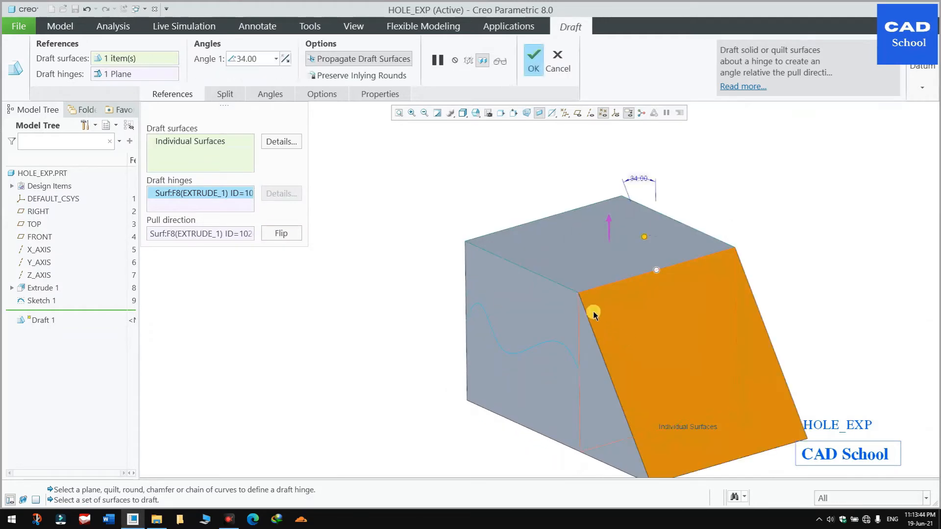
drag(654, 239, 652, 235)
middle_drag(698, 250, 716, 256)
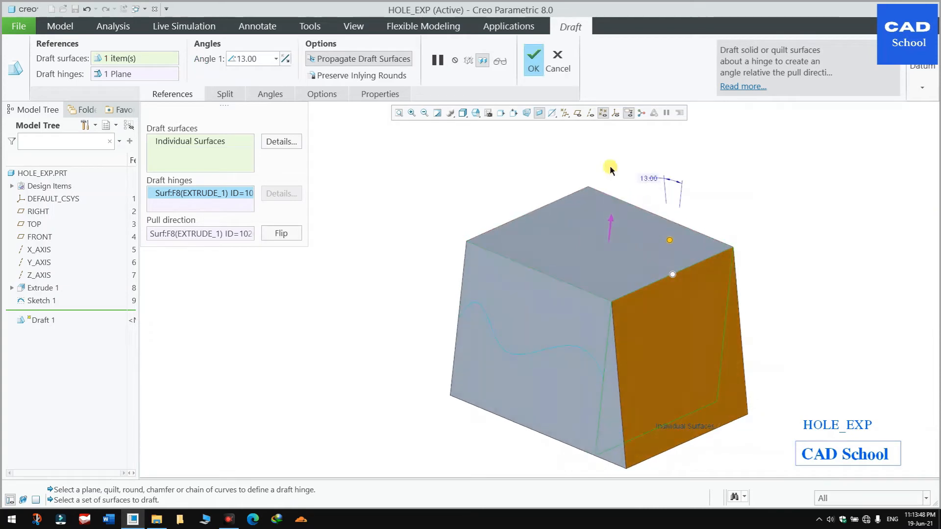
With the datum planes displayed, split the draft by draft hinge, using the TOP datum plane as the hinge.
click(578, 113)
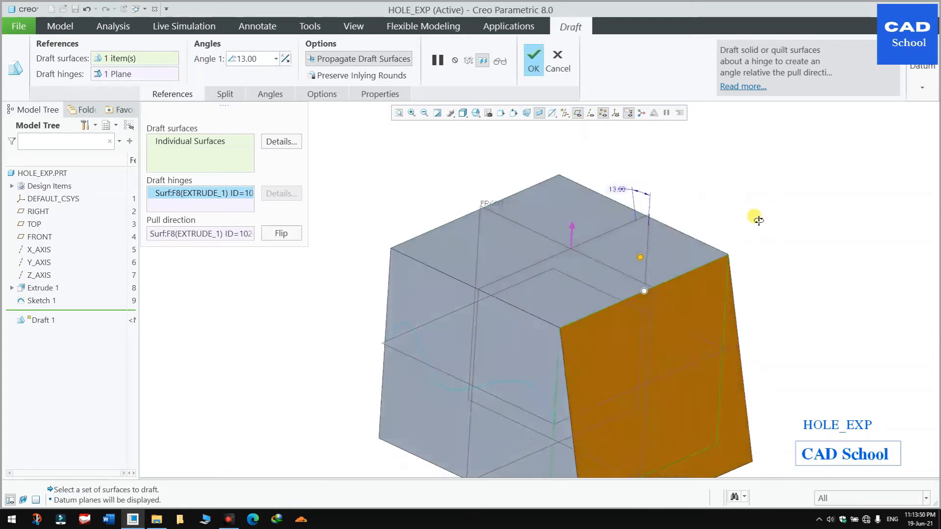
click(225, 93)
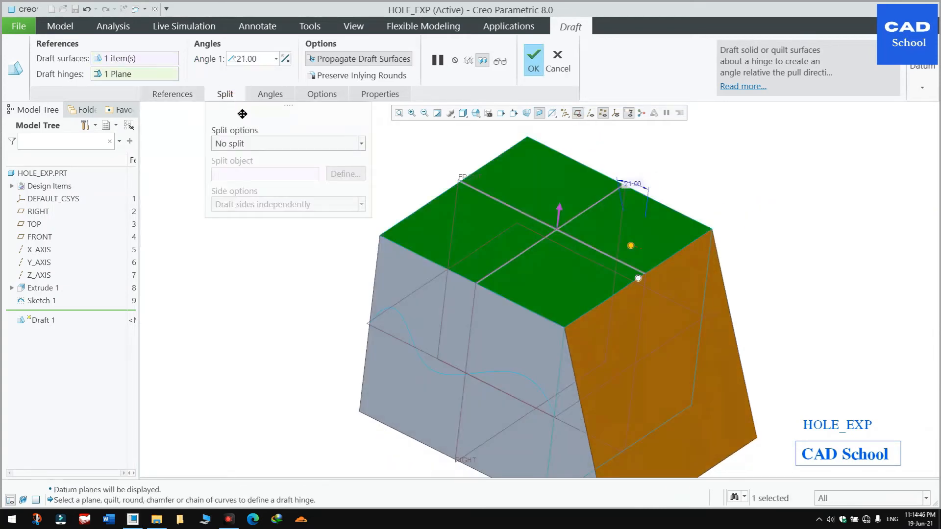
click(256, 145)
click(243, 170)
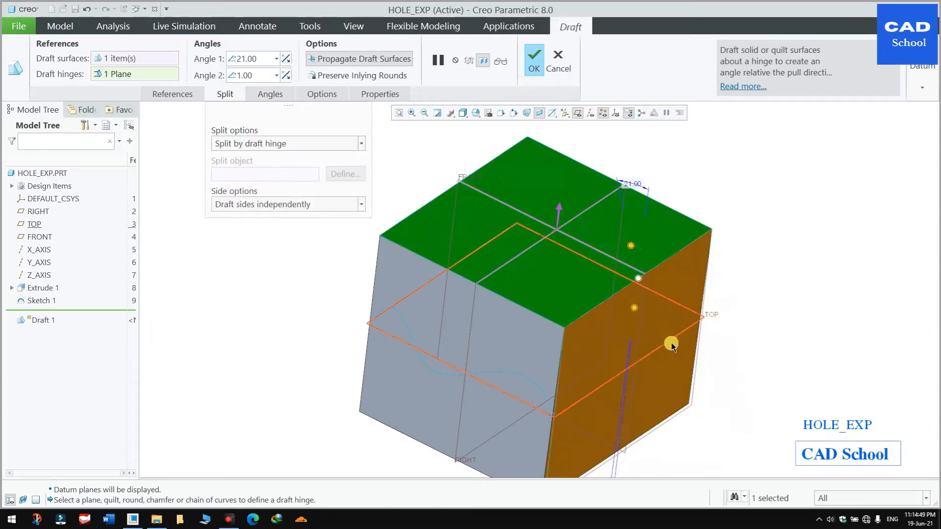
click(665, 343)
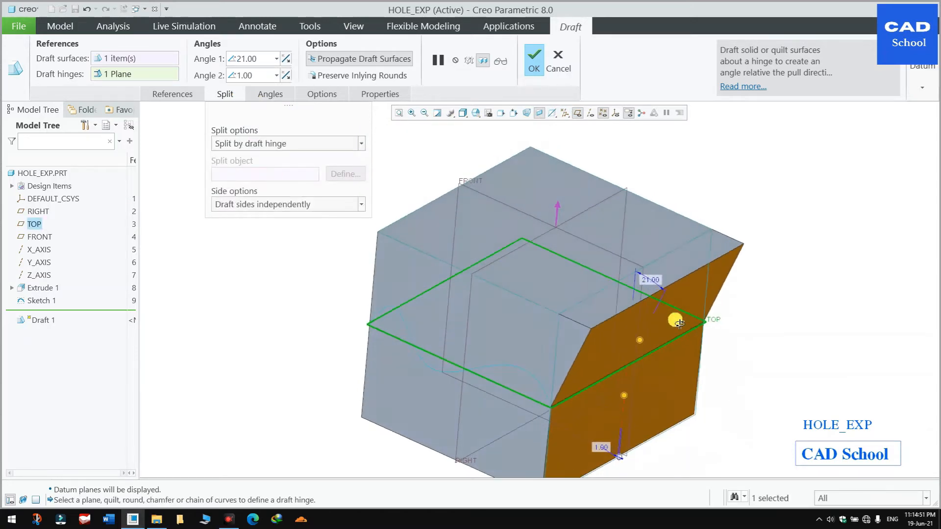
Set Angle 1 of the independently drafted split to 23 degrees.
scroll(681, 326, up, 3)
scroll(691, 333, down, 3)
scroll(652, 309, up, 3)
scroll(668, 352, down, 3)
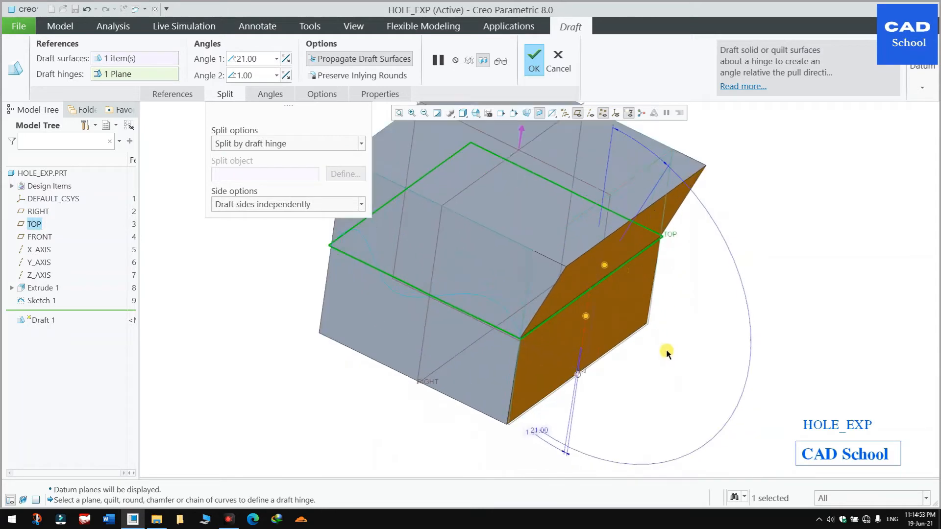
drag(606, 265, 647, 271)
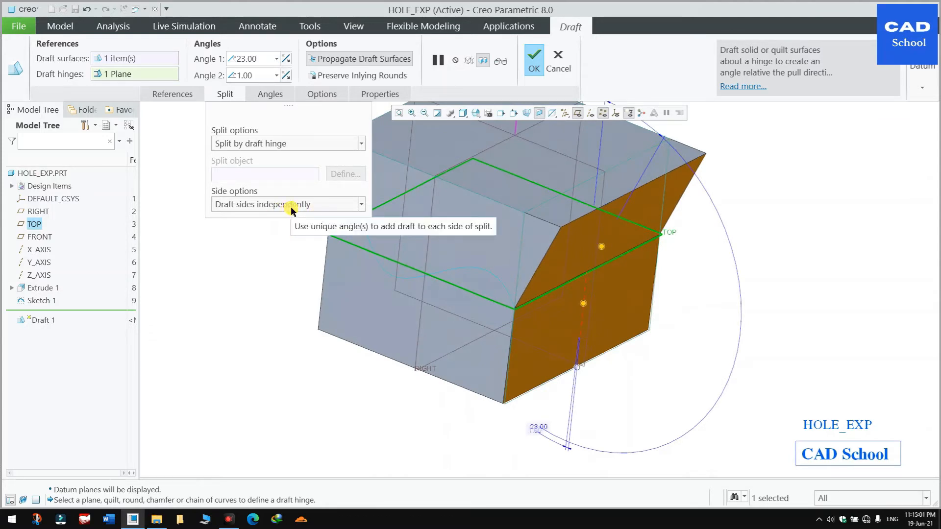
Draft the split sides dependently and set their common angle to 5 degrees.
click(362, 204)
click(282, 232)
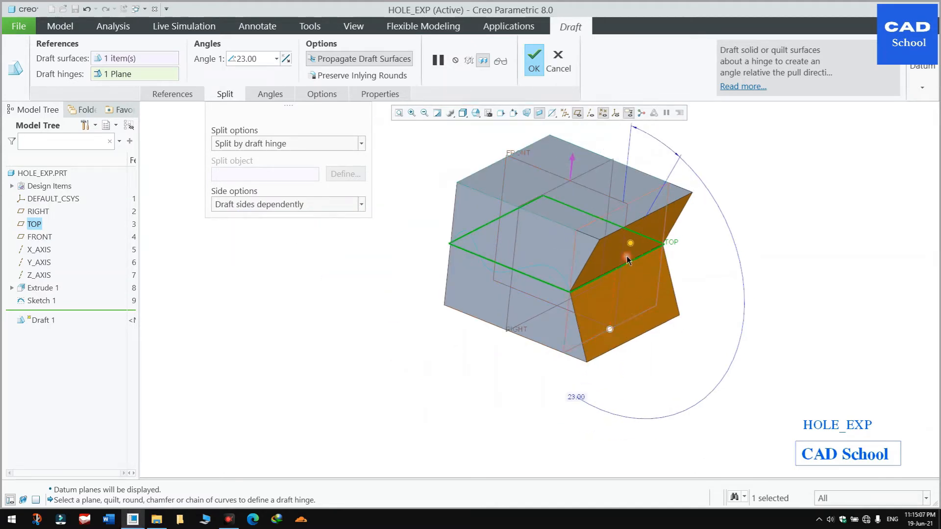
mouse_move(631, 246)
mouse_down()
mouse_move(647, 253)
mouse_move(609, 233)
mouse_move(640, 254)
mouse_move(623, 241)
mouse_up()
Draft the split sides independently, with Angle 1 at 33 degrees and Angle 2 at 19 degrees.
click(314, 205)
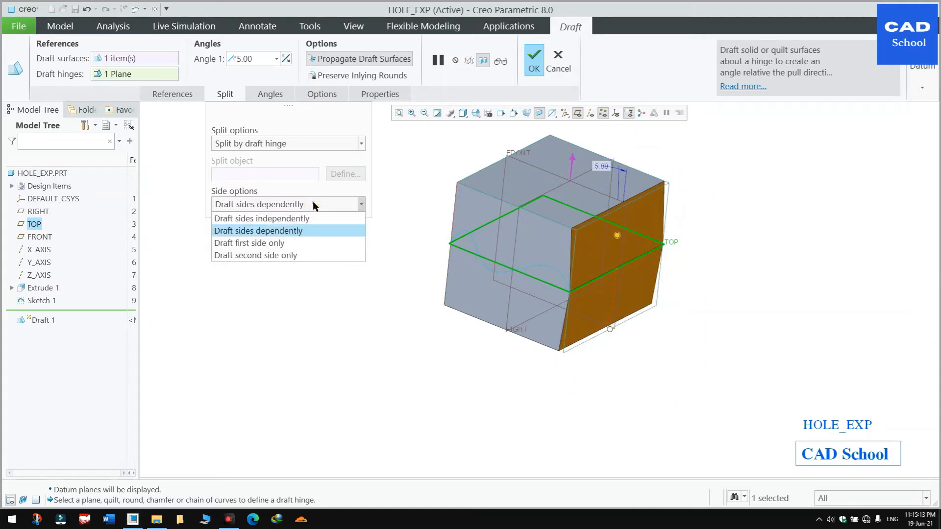
click(273, 218)
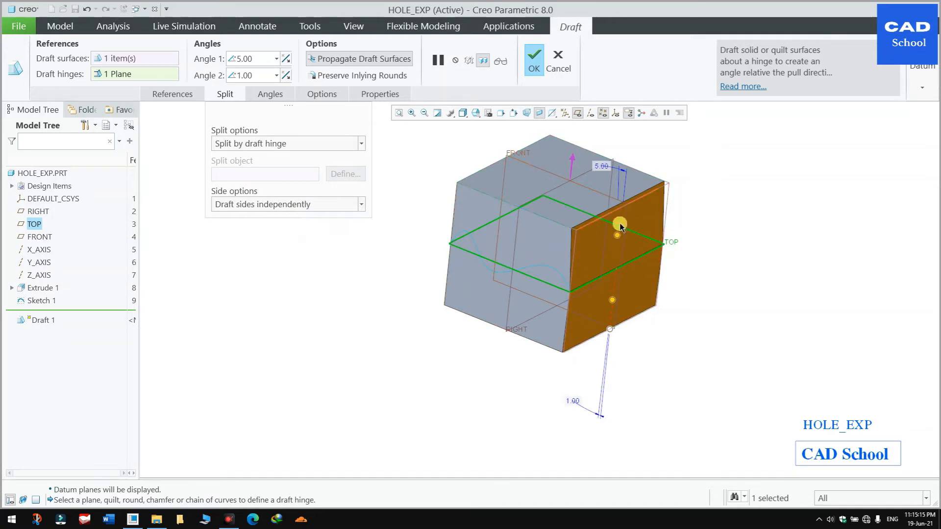
mouse_move(620, 227)
mouse_down()
mouse_move(667, 264)
mouse_move(605, 230)
mouse_up()
drag(610, 331, 623, 302)
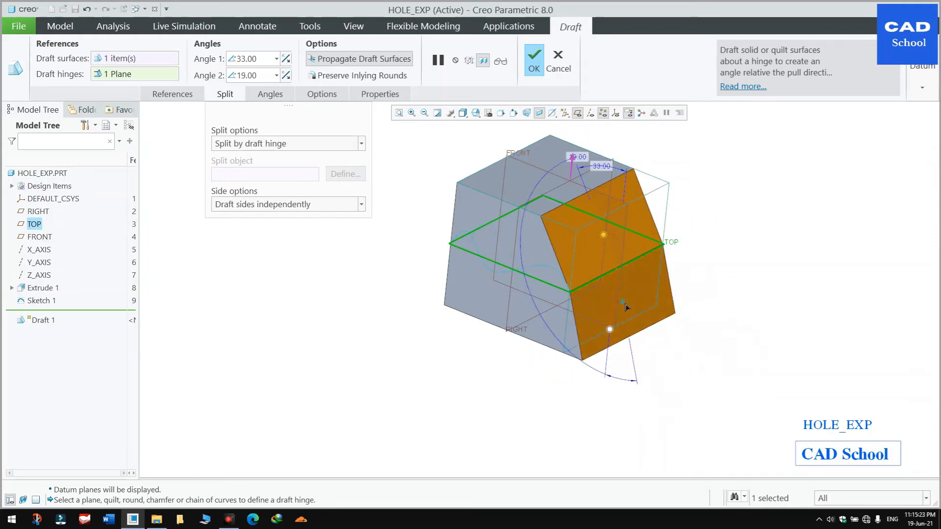
Draft only the first side of the split, sloping it outward at 8 degrees.
click(357, 207)
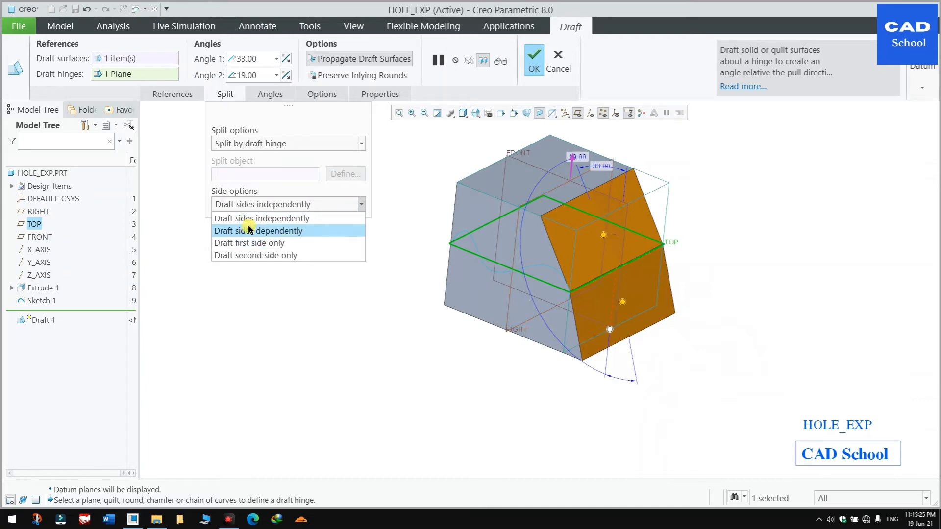
click(270, 245)
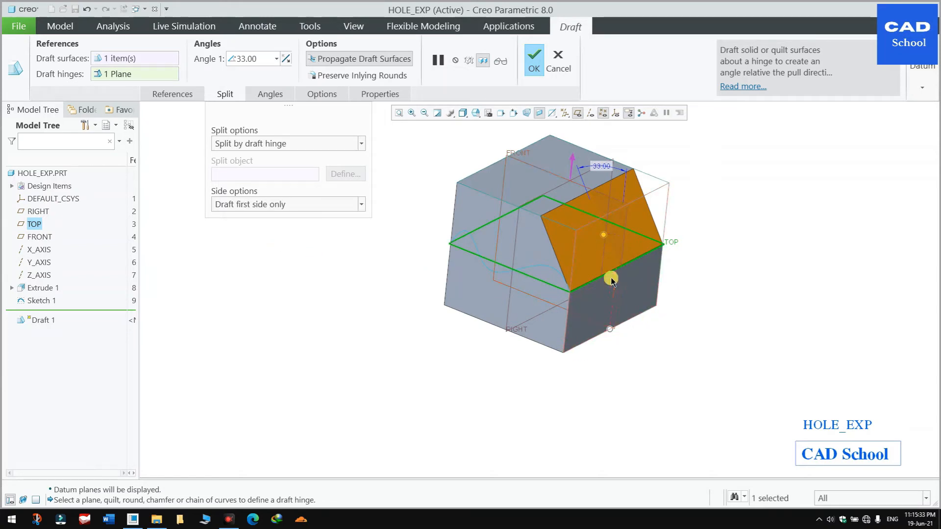
drag(604, 236, 620, 237)
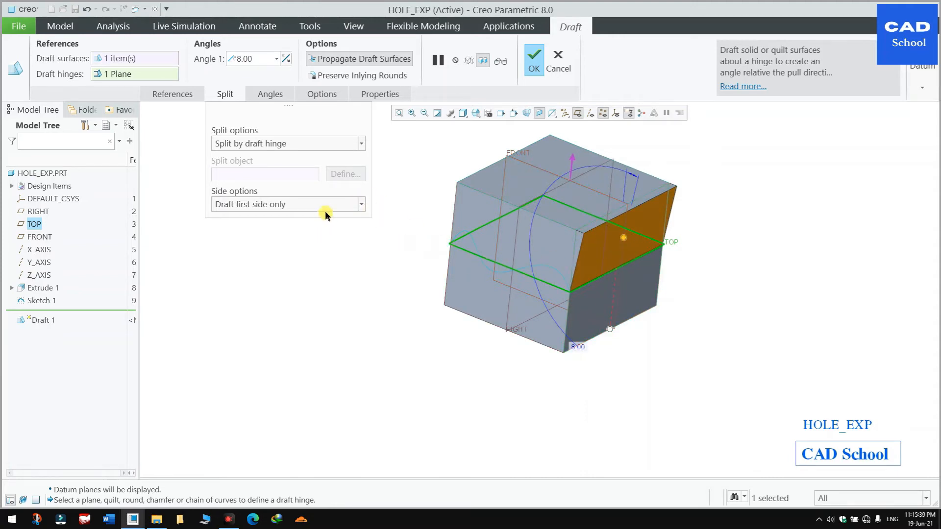
Draft only the second side of the split and set Angle 2 to 60 degrees.
click(361, 203)
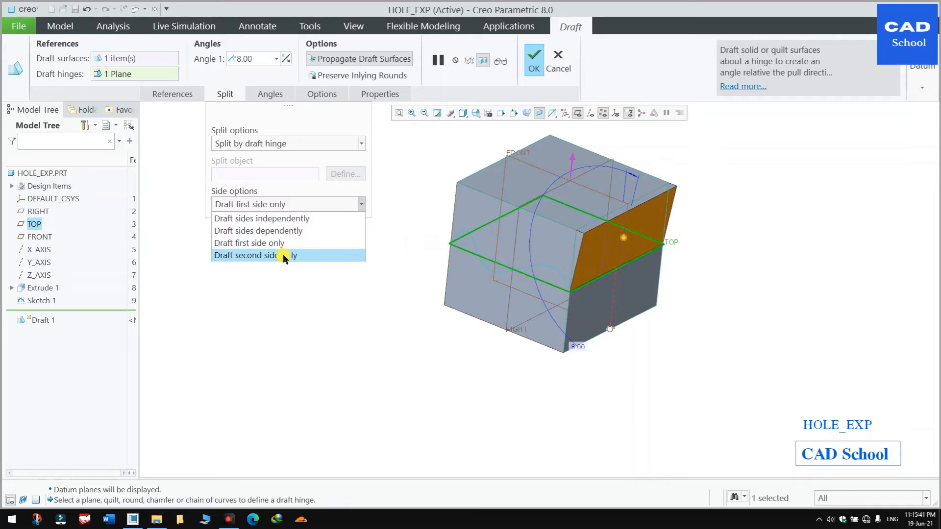
click(293, 256)
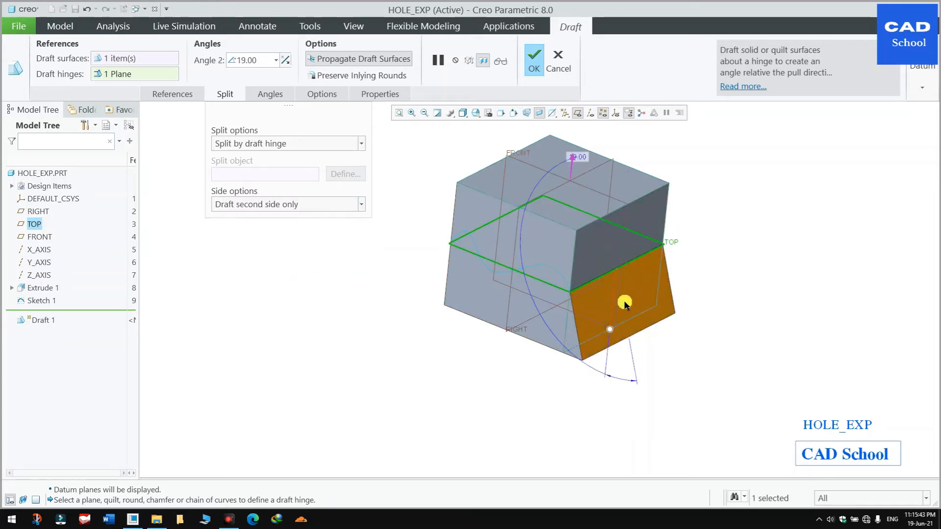
mouse_move(625, 303)
mouse_down()
mouse_move(652, 313)
mouse_move(632, 295)
mouse_up()
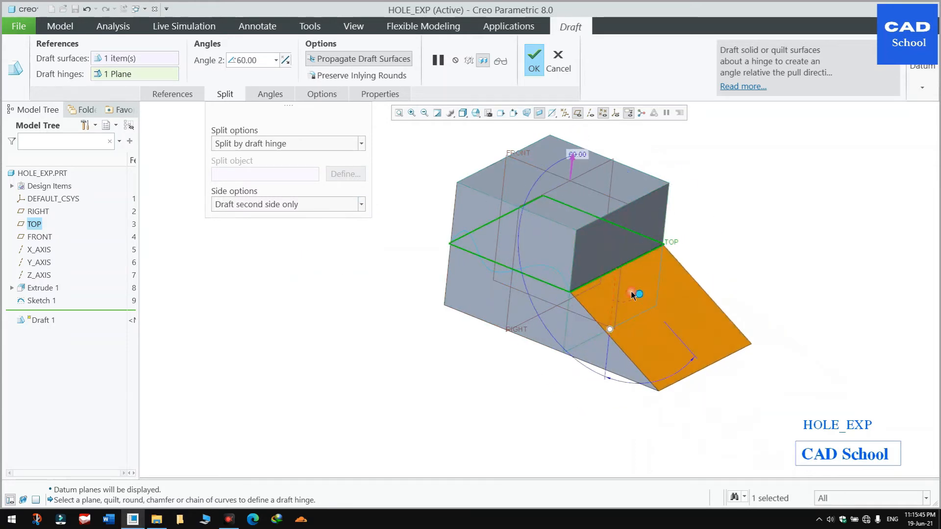
Switch the split sides back to independent drafting and discard the draft feature.
click(293, 201)
click(289, 217)
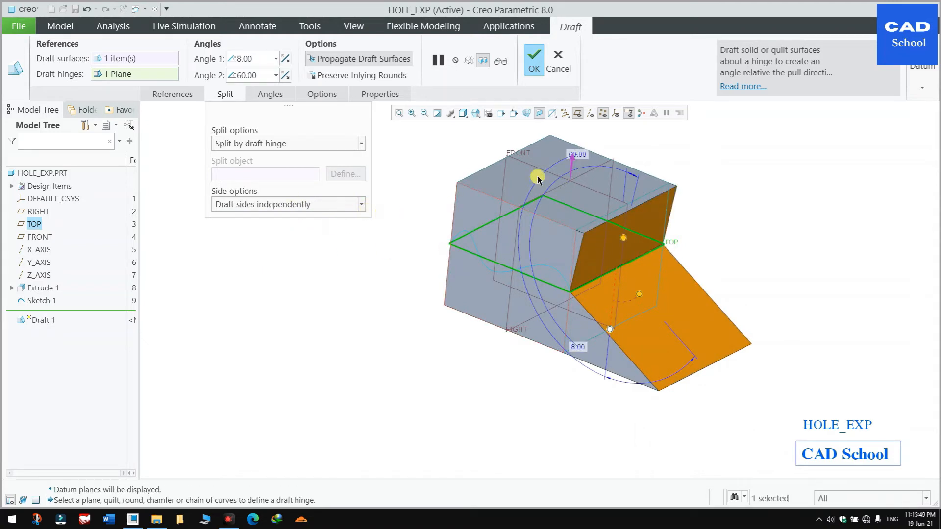
click(558, 63)
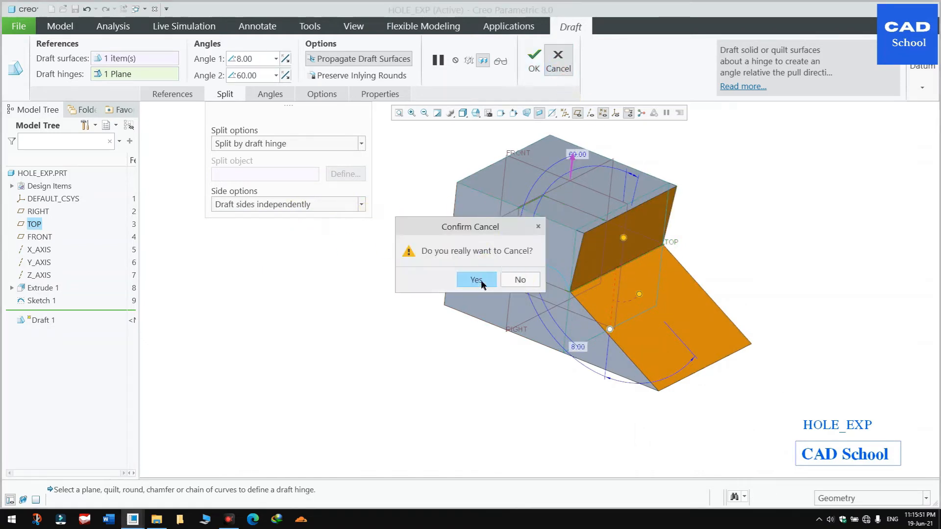
click(466, 277)
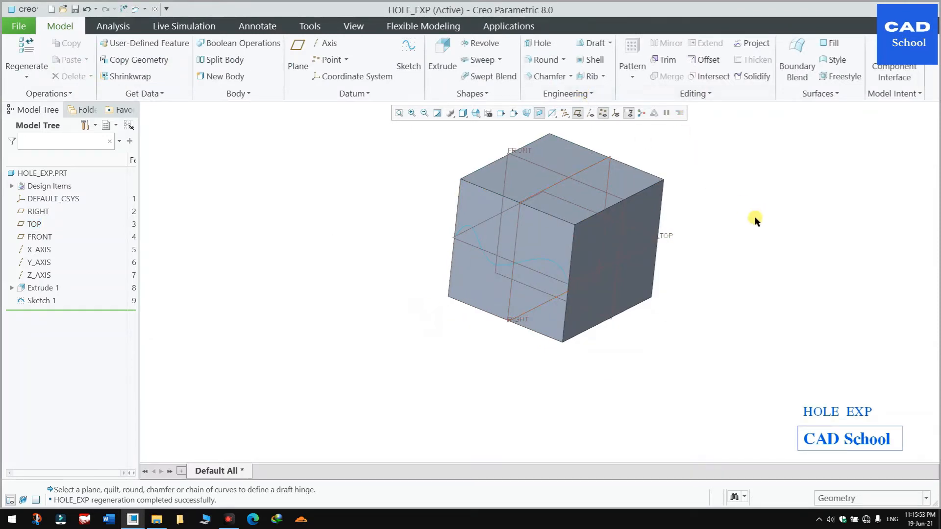
Start a new draft on the block face carrying the wavy sketch, with the block's top face as hinge.
scroll(713, 294, up, 2)
scroll(705, 159, down, 2)
click(592, 44)
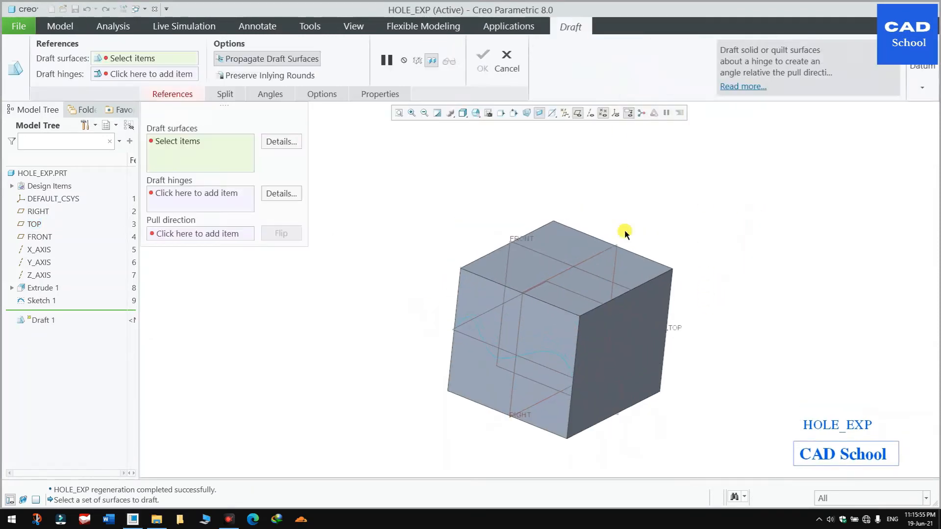
middle_drag(624, 230, 606, 193)
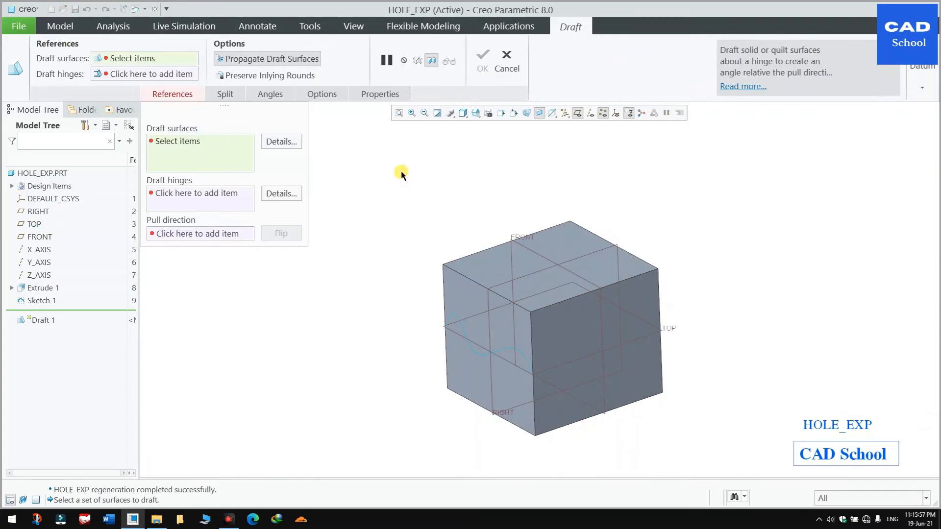
click(448, 299)
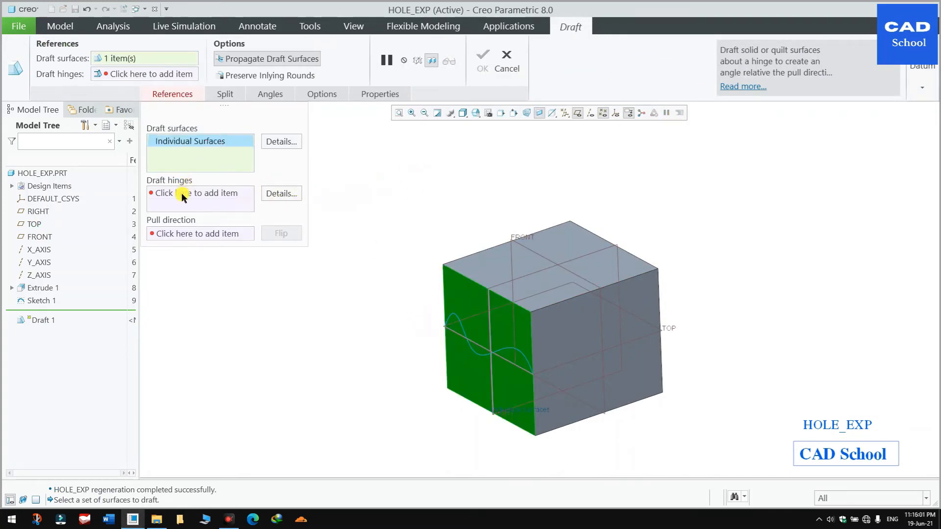
click(185, 193)
click(498, 268)
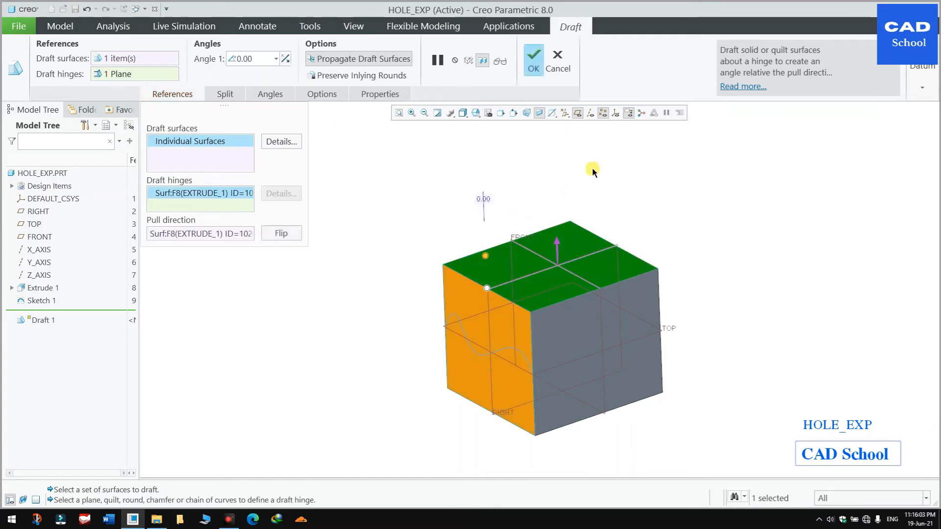
Hide the datum planes and split the draft by its draft hinge.
click(578, 112)
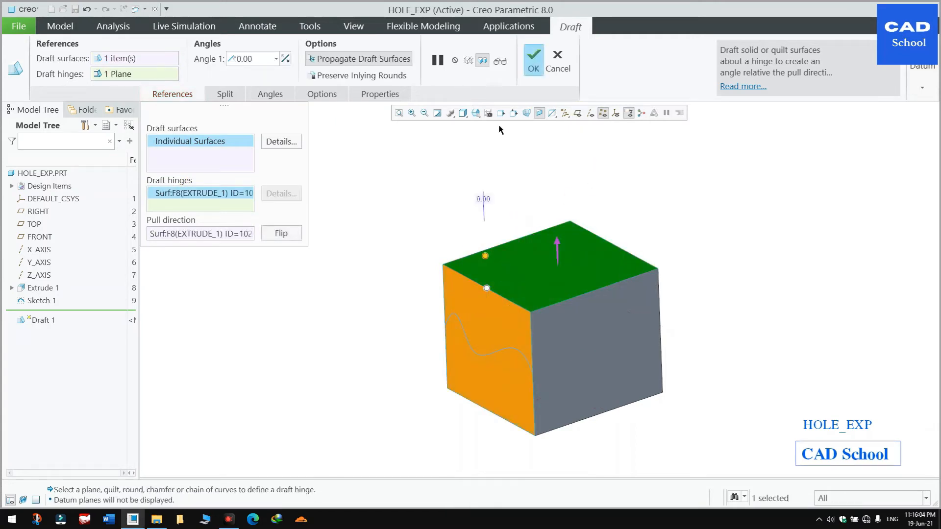
click(227, 96)
click(262, 144)
click(260, 167)
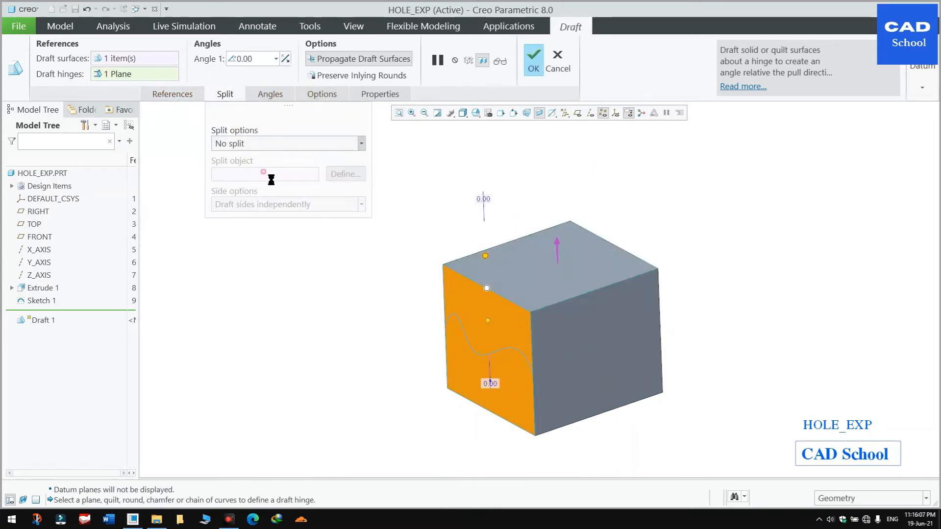
Use the wavy sketch curve as the draft hinge, with Angle 1 at 22 degrees and Angle 2 at 47 degrees.
scroll(487, 357, down, 2)
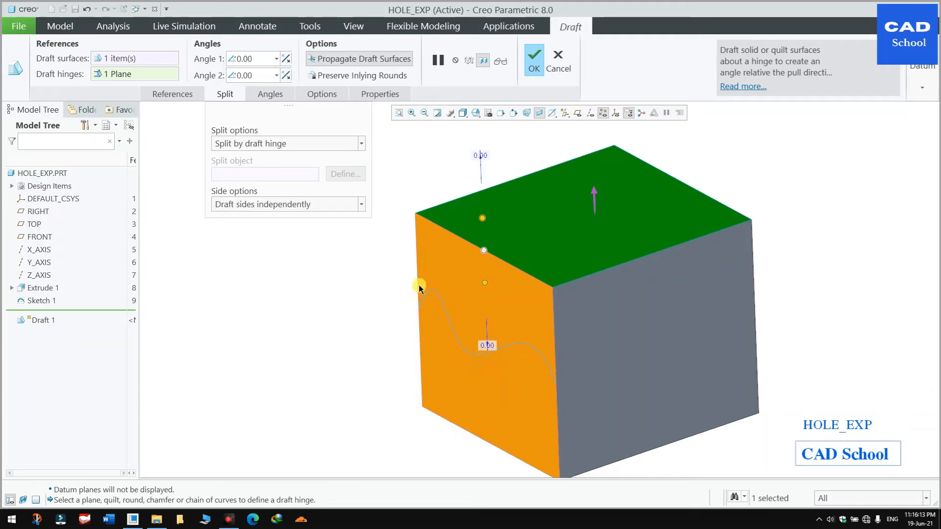
click(446, 310)
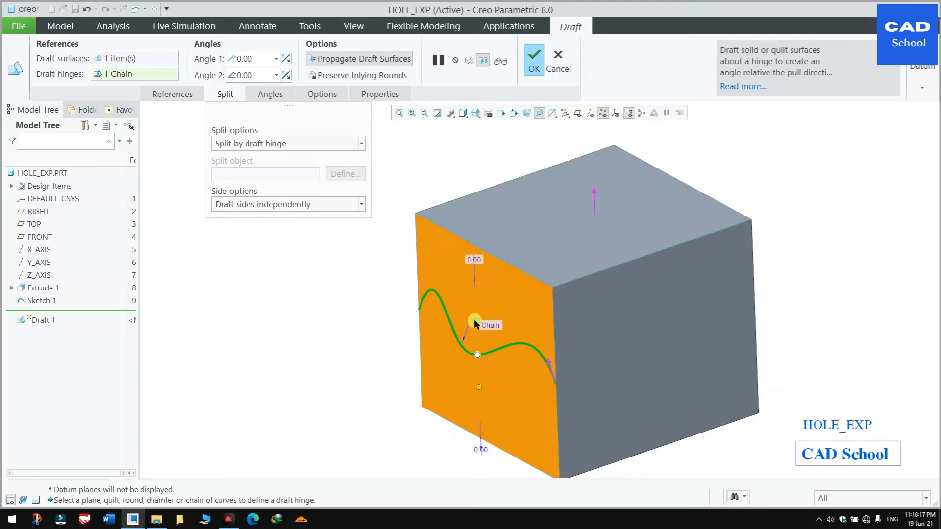
drag(475, 323, 468, 383)
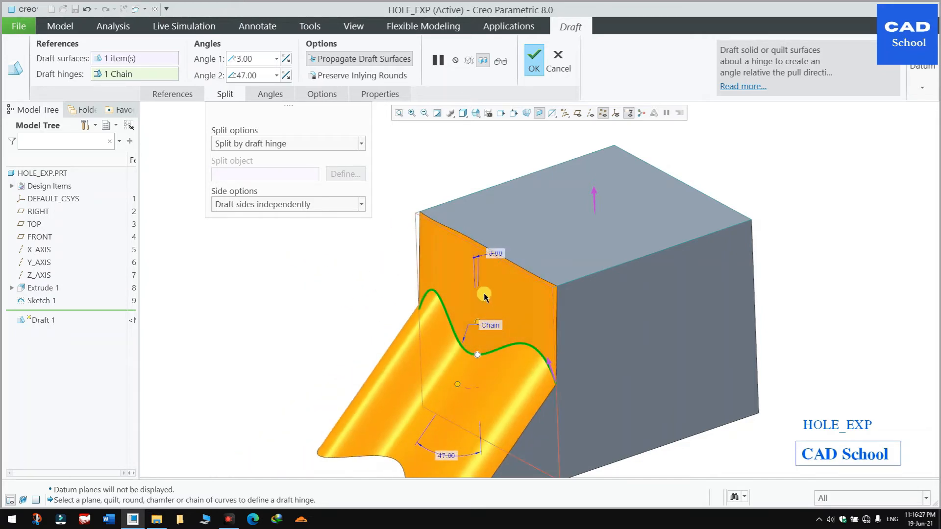
drag(479, 323, 469, 333)
scroll(489, 234, up, 1)
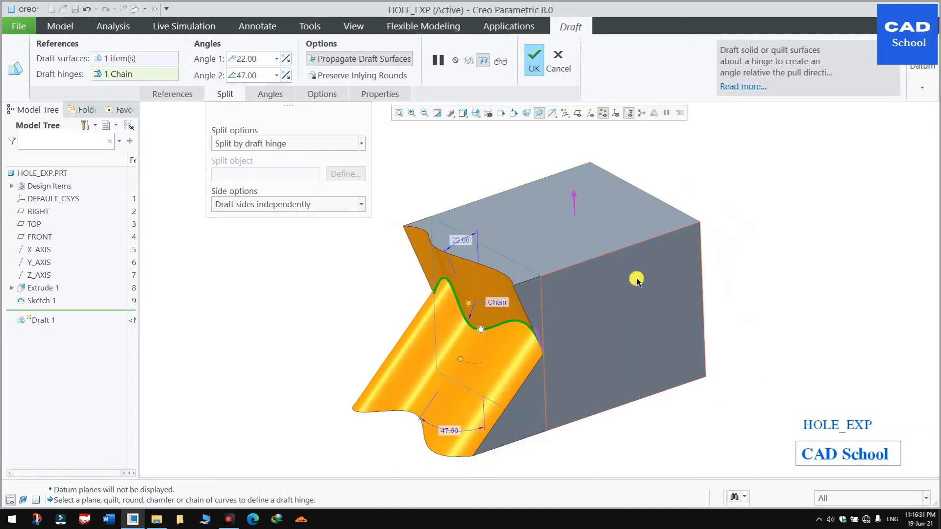
scroll(622, 281, down, 1)
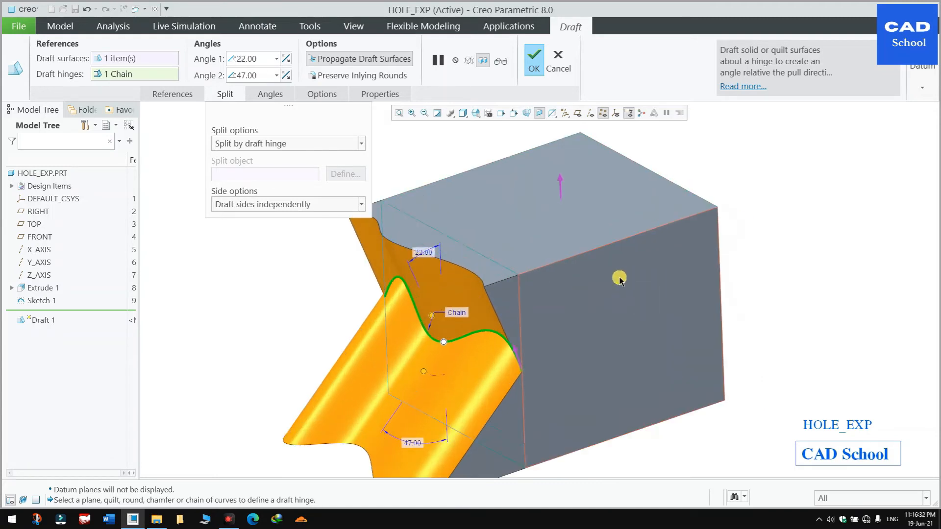
Draft both sides of the wavy hinge dependently with a common angle of 29 degrees.
click(327, 204)
click(338, 230)
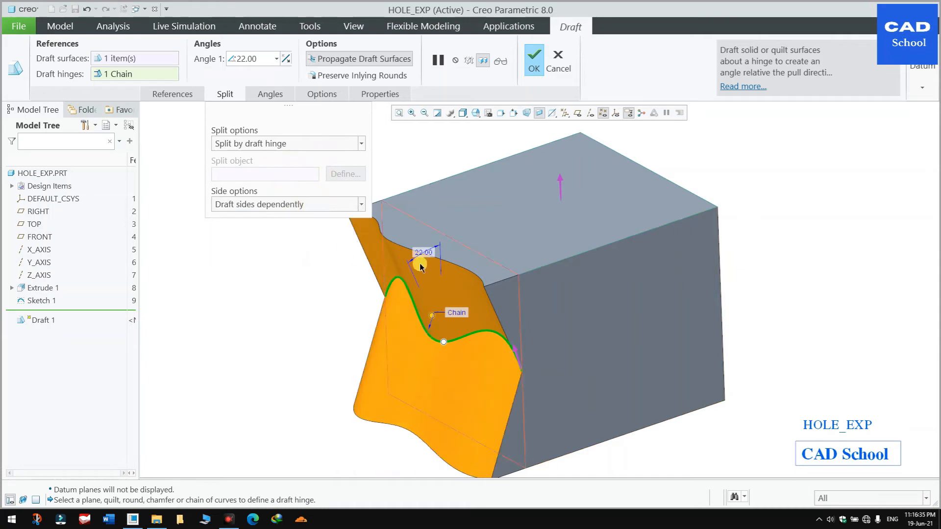
drag(442, 342, 422, 312)
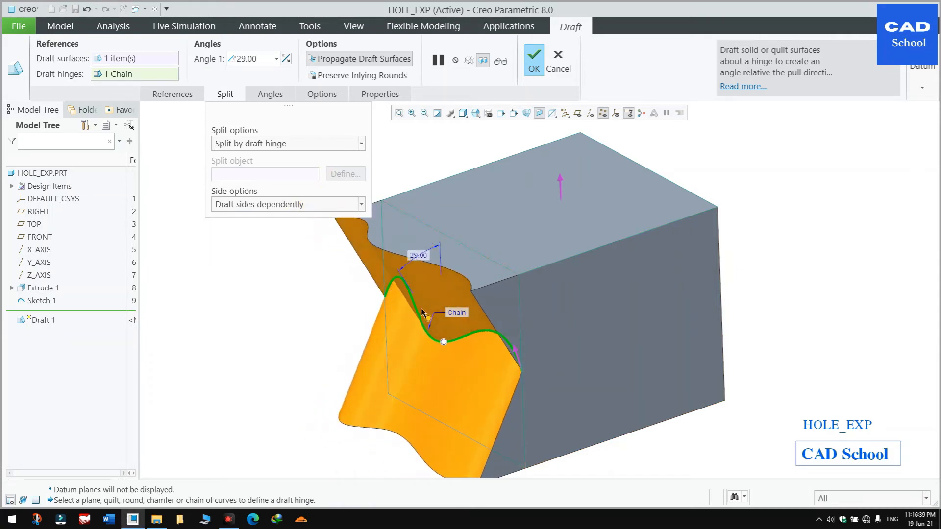
Draft the sides independently with Angle 1 at 24 degrees and Angle 2 at 41 degrees, and complete the draft.
click(323, 208)
click(294, 216)
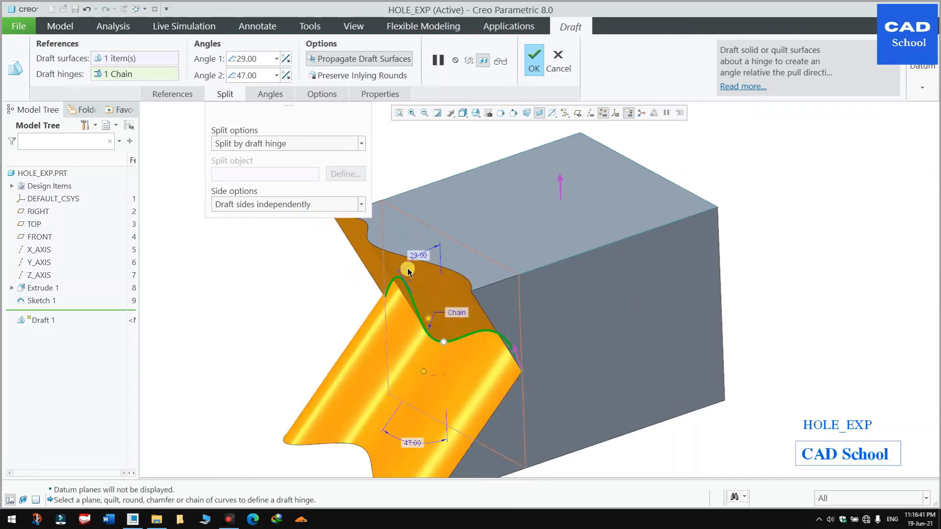
middle_drag(408, 272, 450, 292)
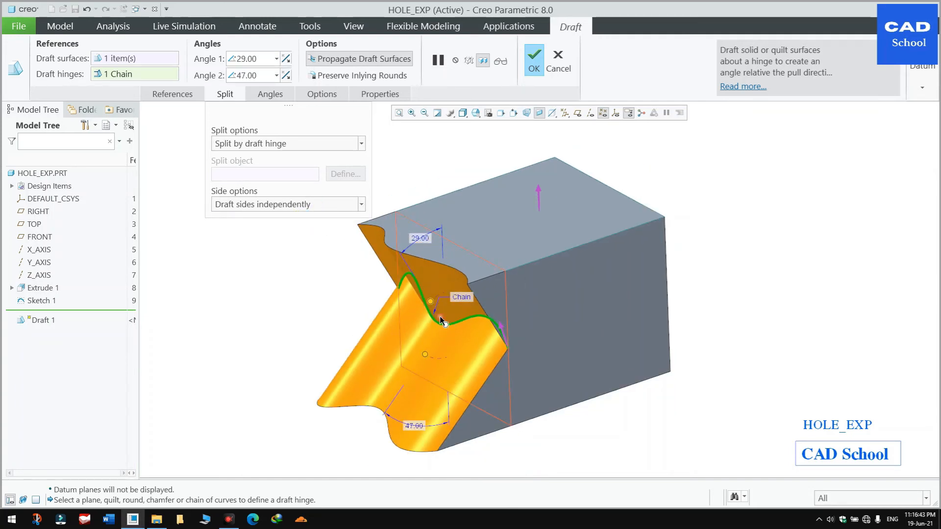
drag(430, 305, 431, 315)
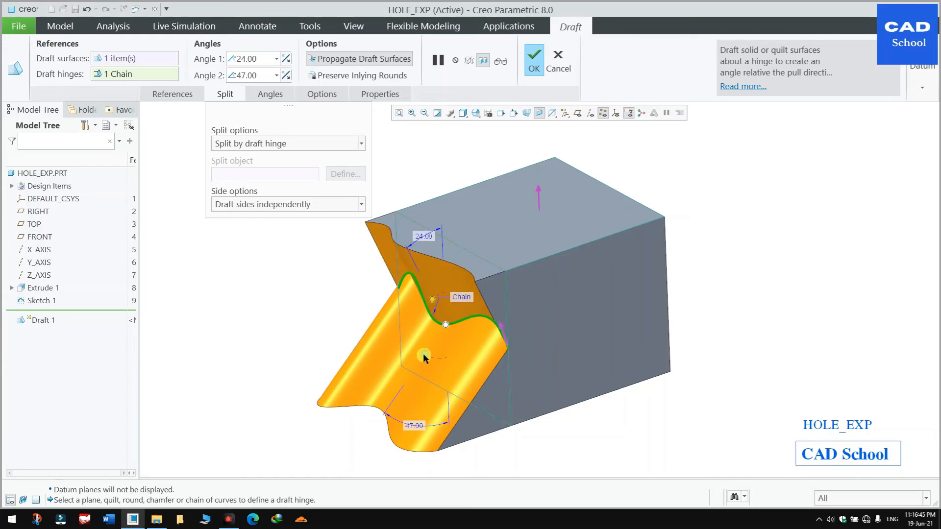
drag(424, 358, 432, 359)
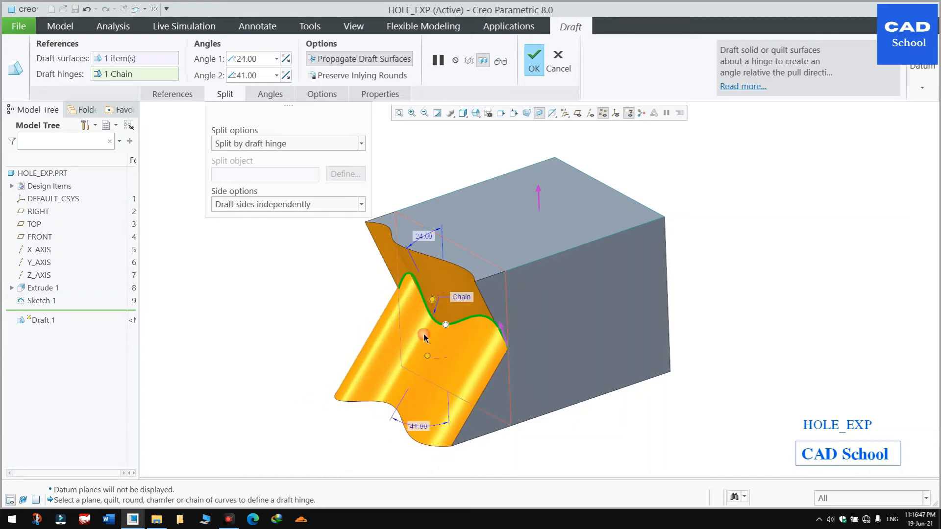
click(534, 61)
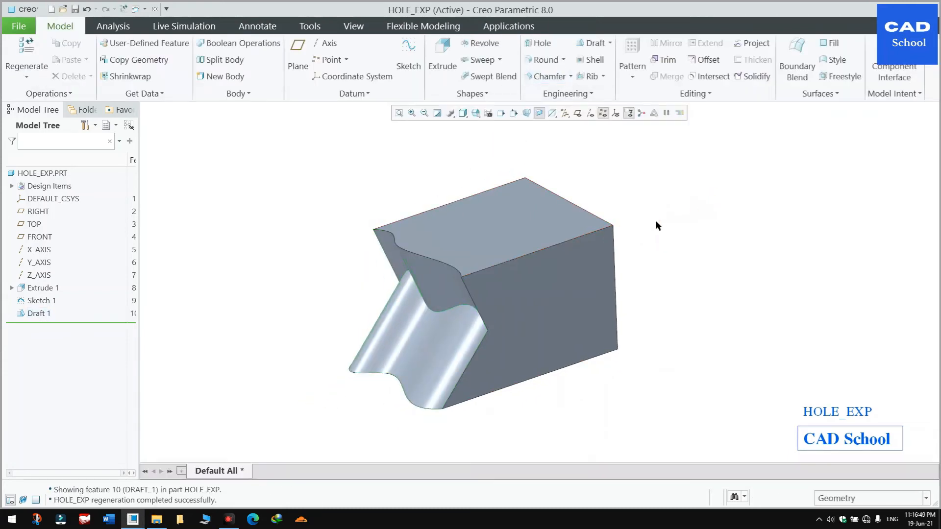
middle_drag(655, 223, 667, 227)
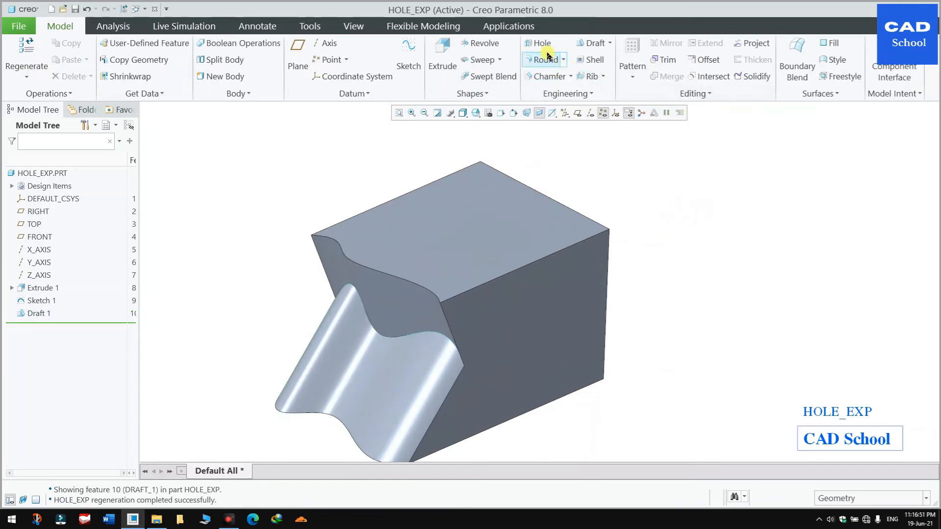
Try drafting the flat side face next to the wavy draft about the top face at 59 degrees.
click(591, 43)
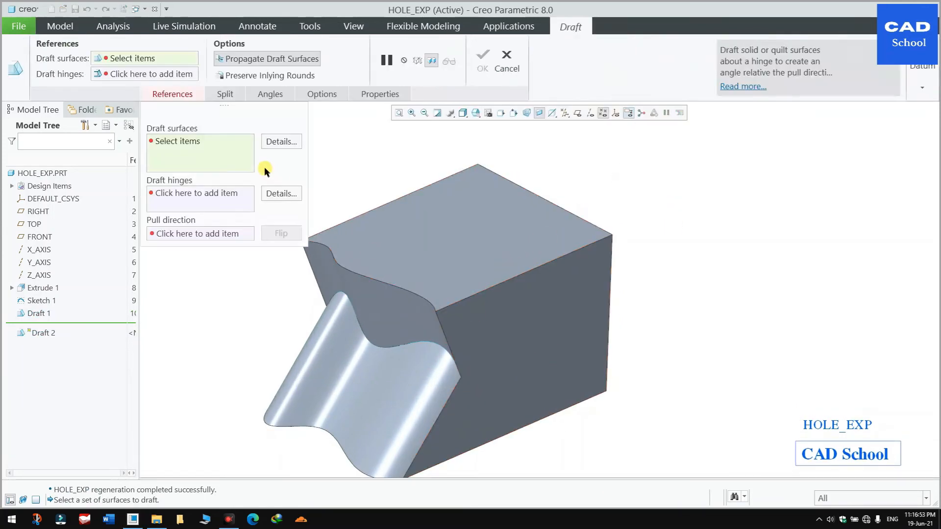
click(530, 324)
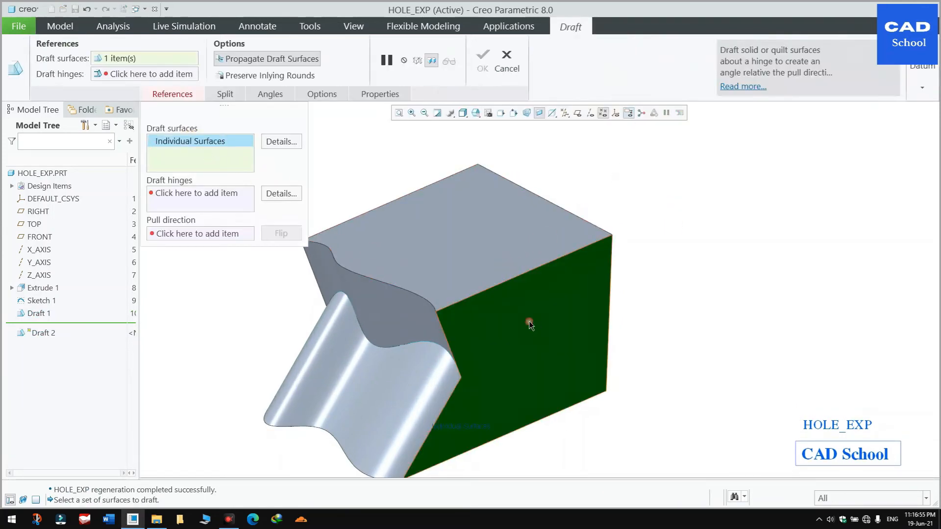
click(216, 194)
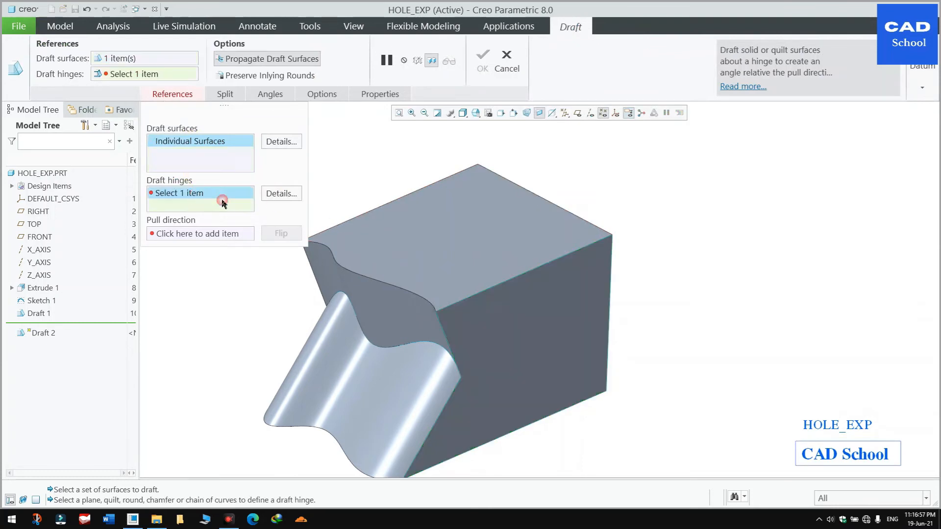
click(445, 245)
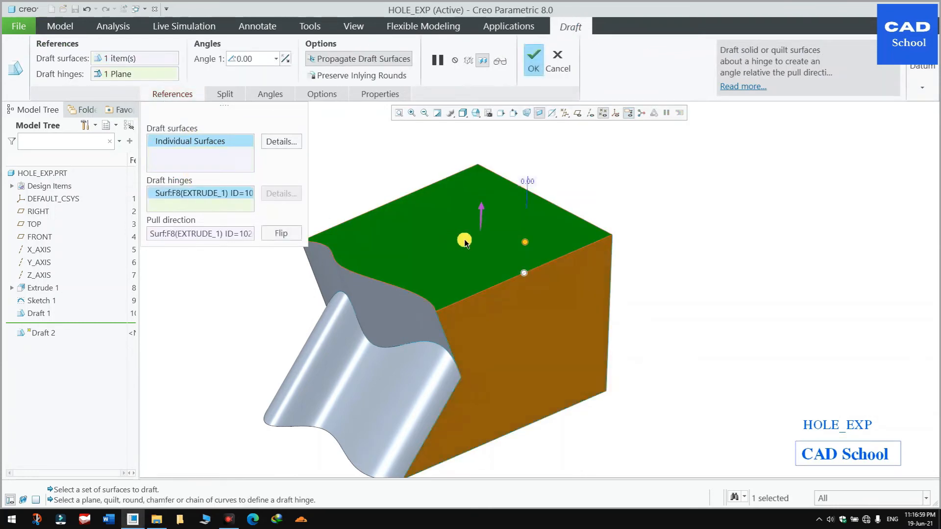
mouse_move(525, 242)
mouse_down()
mouse_move(522, 258)
mouse_move(527, 246)
mouse_move(498, 244)
mouse_move(498, 255)
mouse_move(515, 256)
mouse_up()
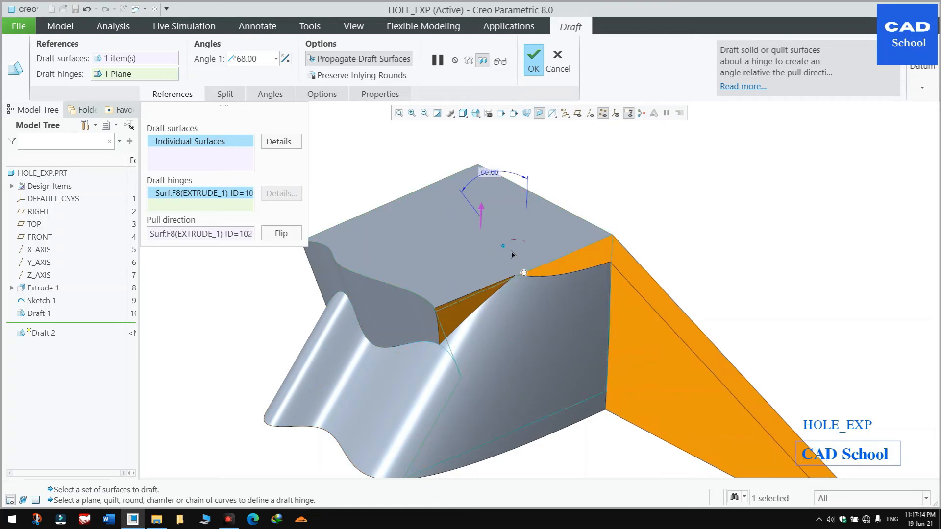
click(555, 65)
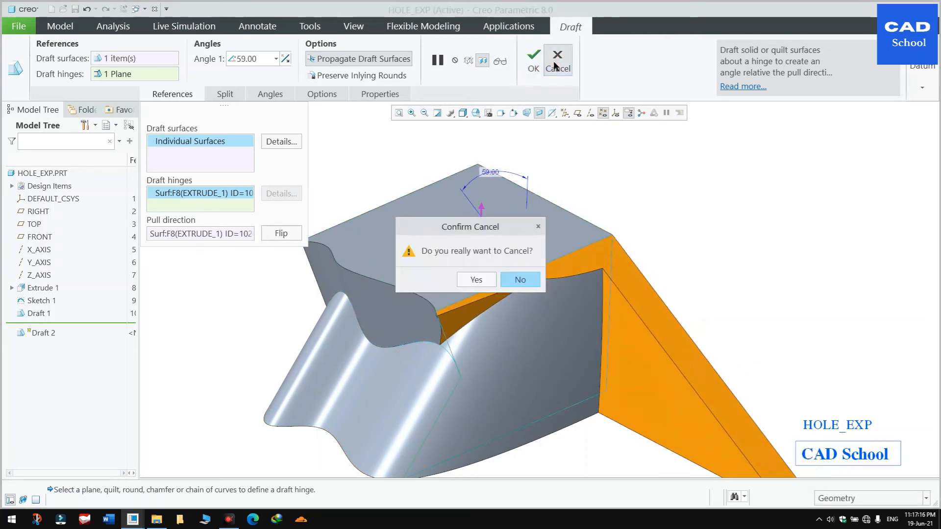
click(474, 277)
Delete the Draft 1 feature from the model.
click(38, 313)
key(Delete)
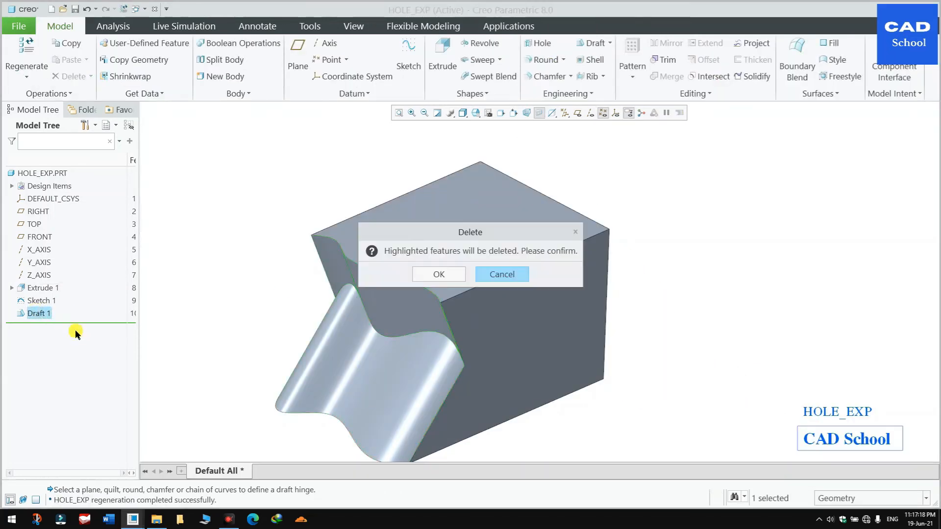
key(Left)
key(Return)
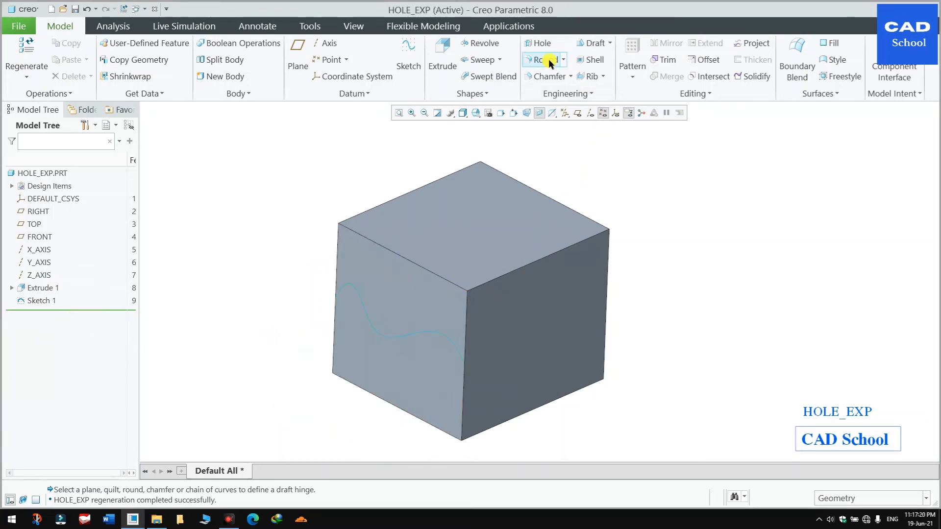
Draft the side face without the sketch about the block's top face at 21 degrees.
click(594, 43)
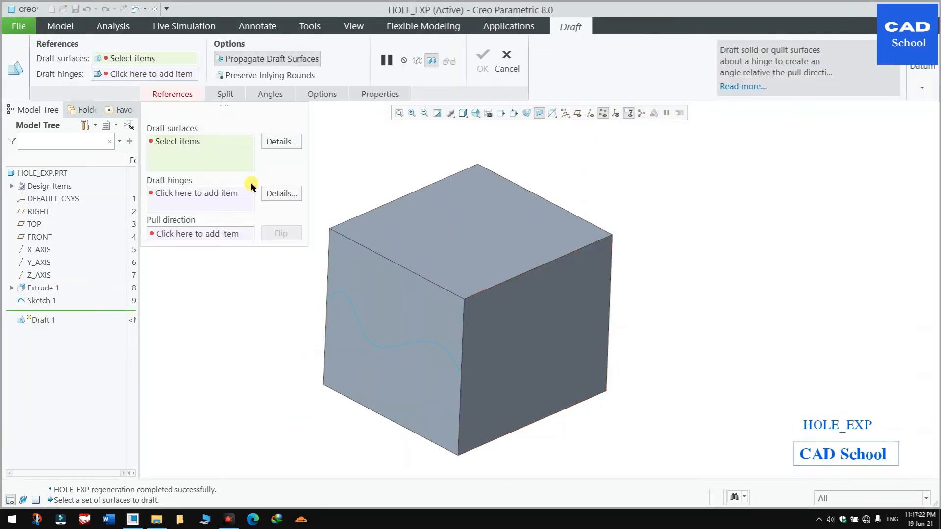
click(533, 339)
click(201, 195)
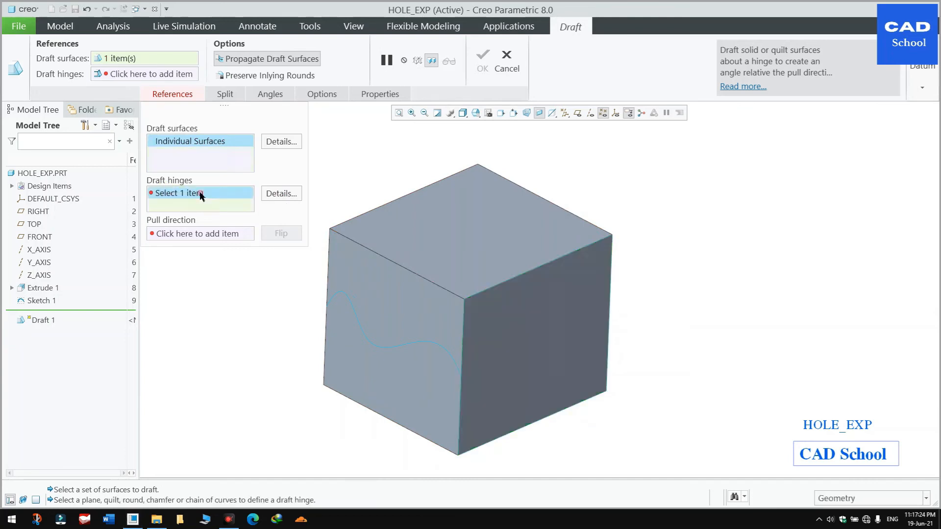
click(500, 267)
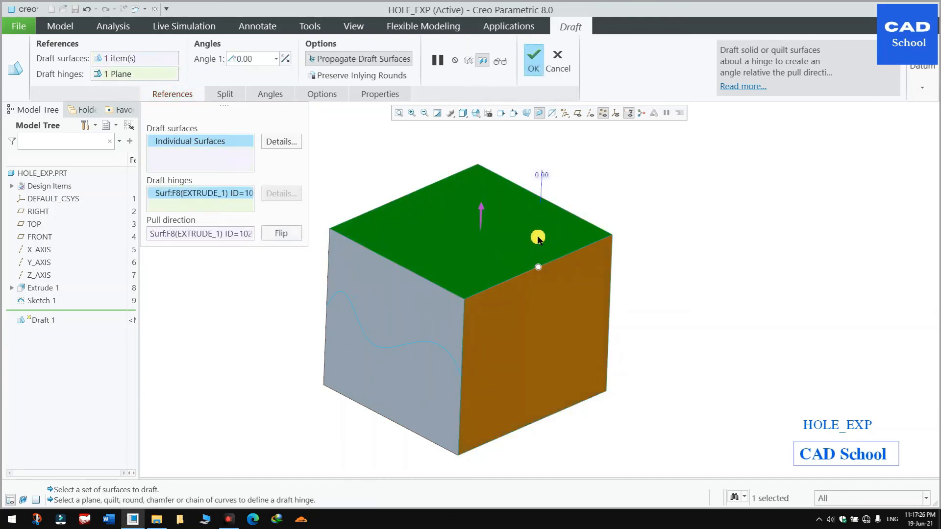
drag(538, 239, 528, 235)
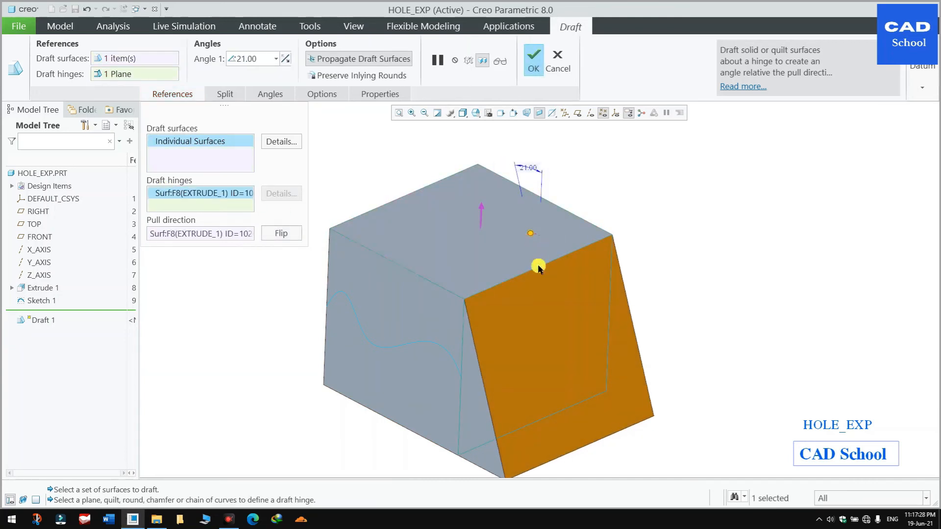
Add a second draft angle along the hinge edge and position the two angle points at ratios 0.8 and 0.4.
right_click(538, 269)
click(571, 274)
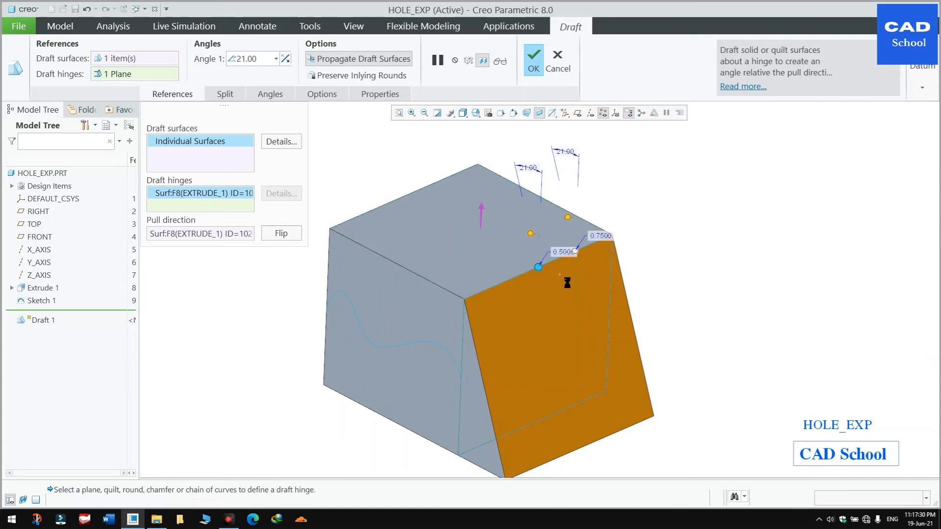
drag(575, 253, 590, 253)
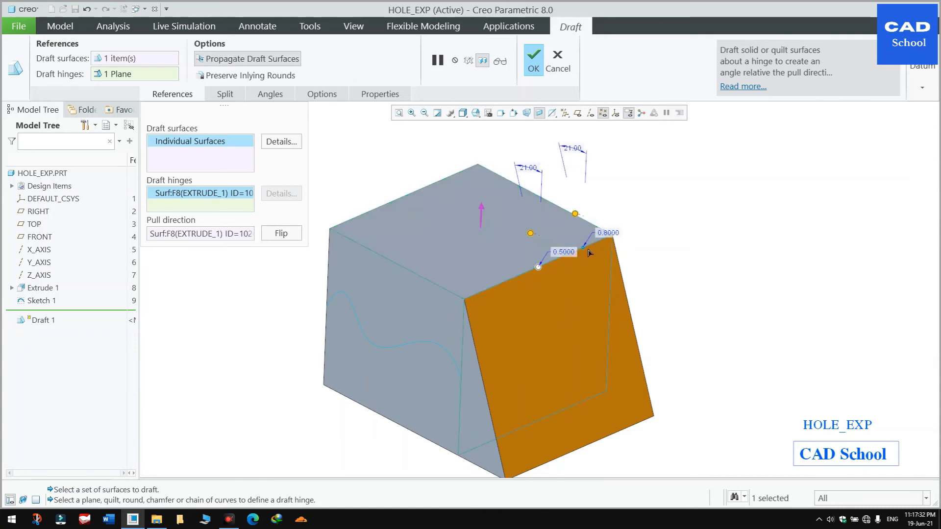
drag(538, 269, 530, 279)
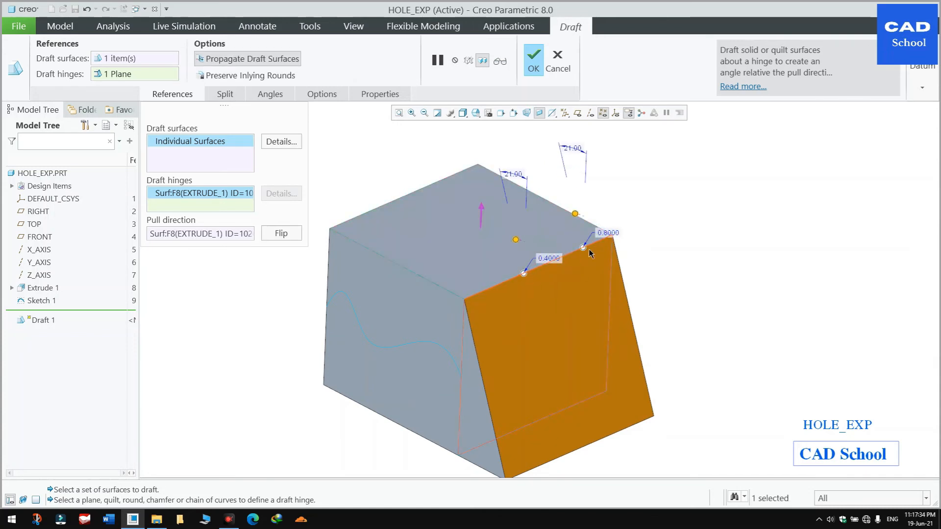
click(608, 234)
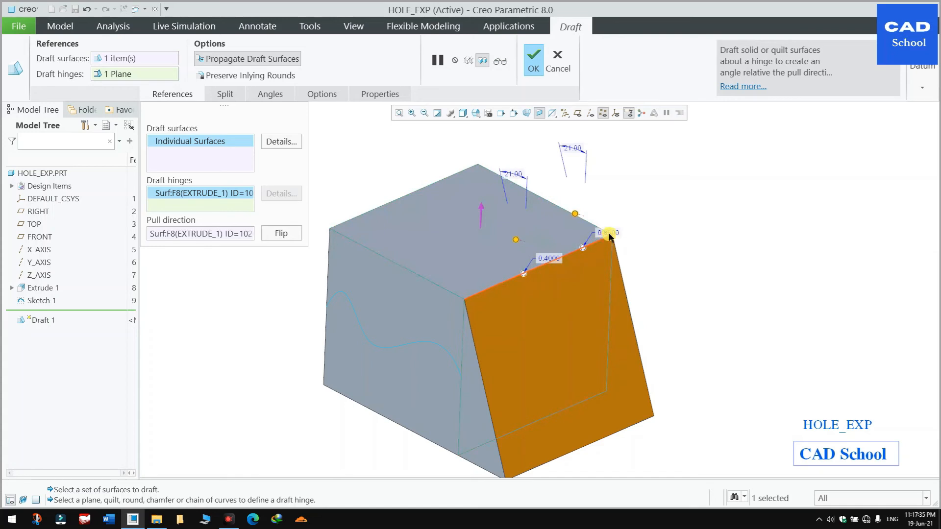
Set the draft angle at the 0.8 point to 30 degrees.
double_click(575, 148)
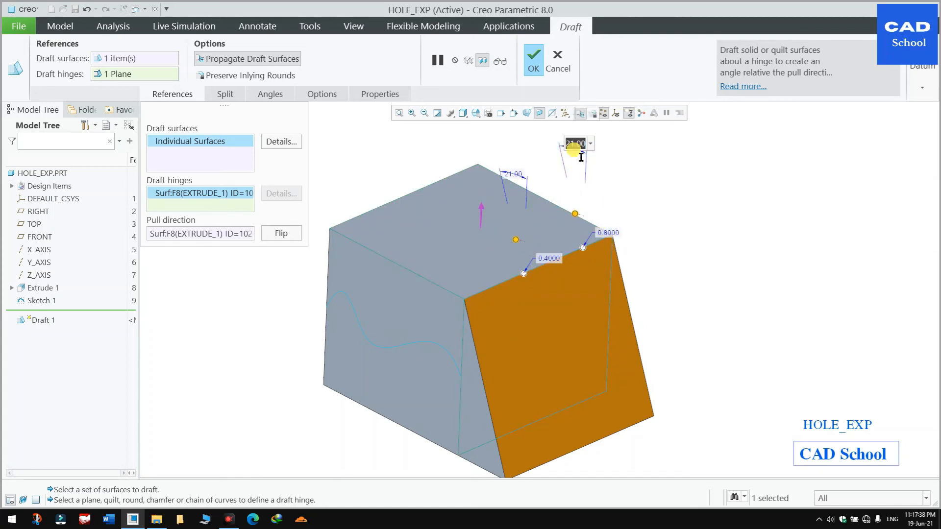
text(30)
key(Return)
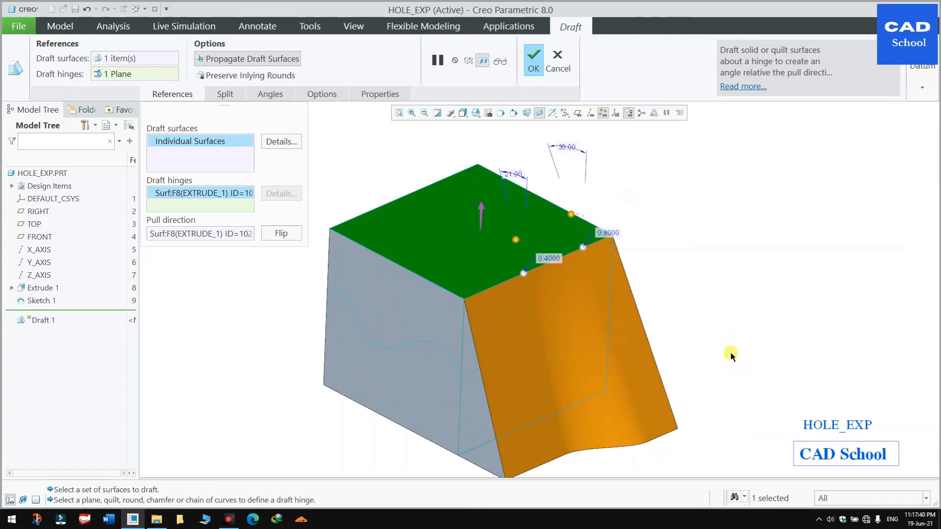
Reposition the 30-degree point to 0.85 and the 21-degree point to 0.5 along the hinge edge.
middle_drag(724, 357, 593, 252)
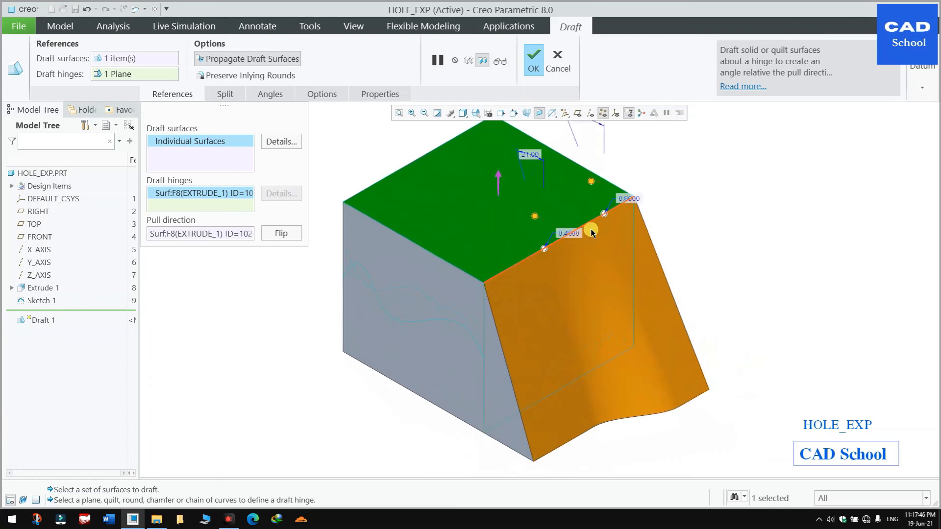
drag(610, 217, 616, 219)
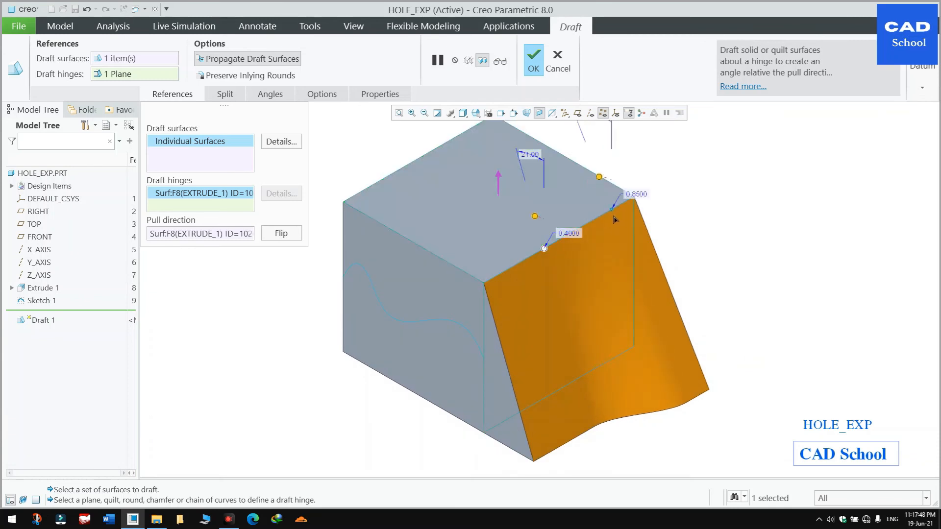
drag(543, 260, 536, 264)
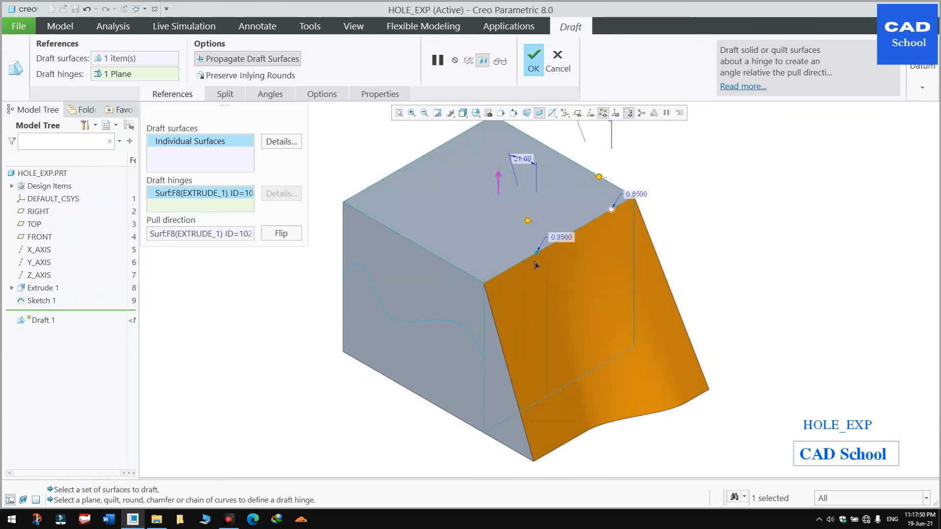
double_click(561, 238)
text(0.5)
key(Return)
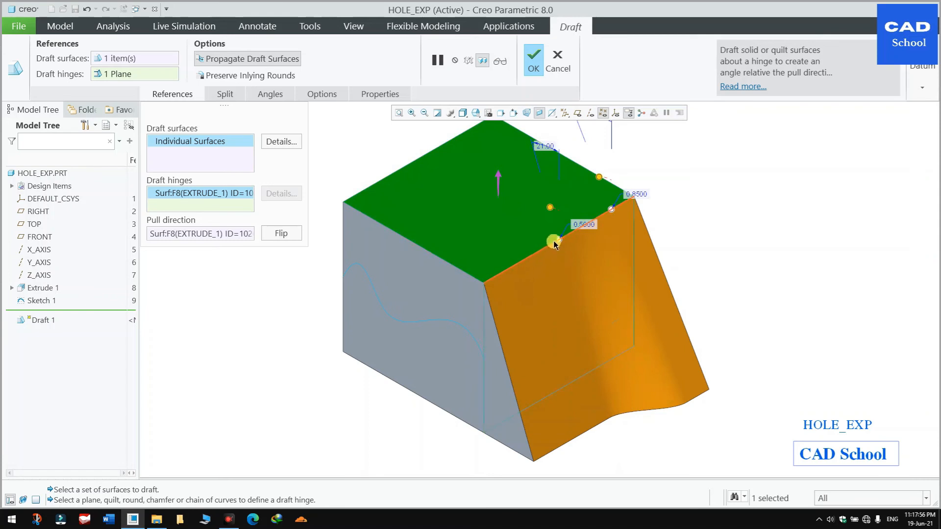
Add a third draft angle and place its point at 0.2 along the hinge edge.
right_click(560, 241)
click(591, 248)
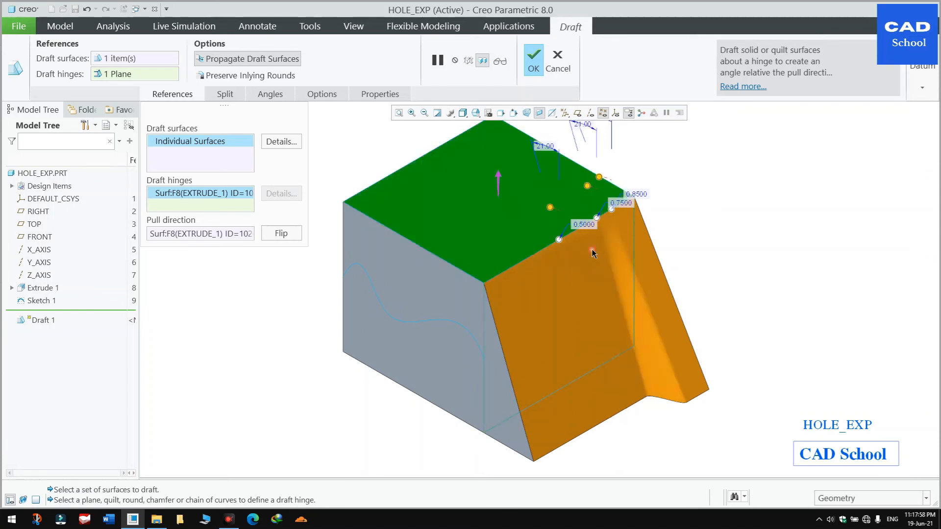
drag(597, 217, 512, 274)
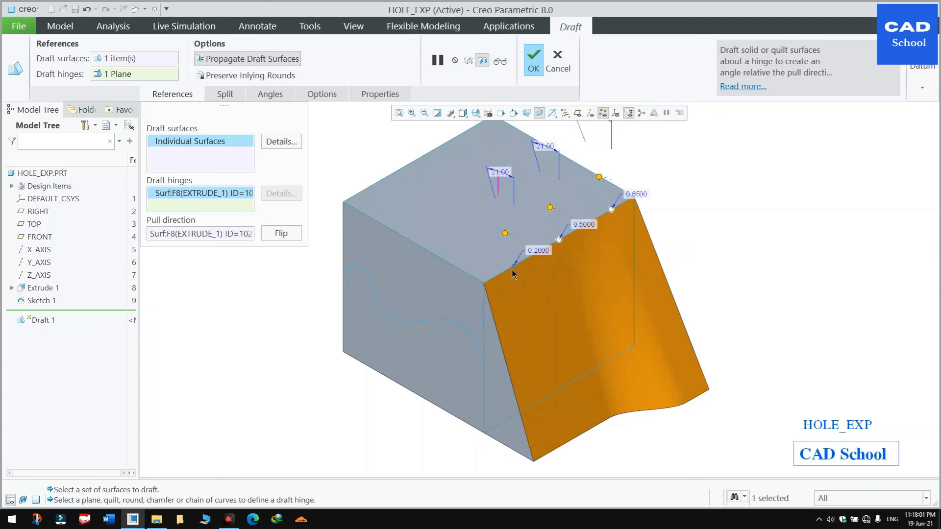
Set the draft angle at the 0.2 point to 40 degrees and complete the variable draft.
double_click(501, 169)
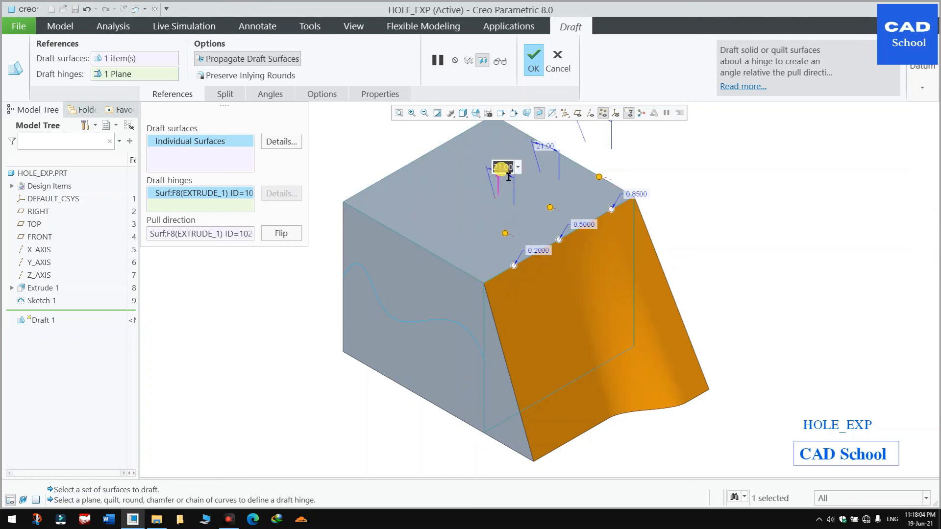
text(25)
key(Return)
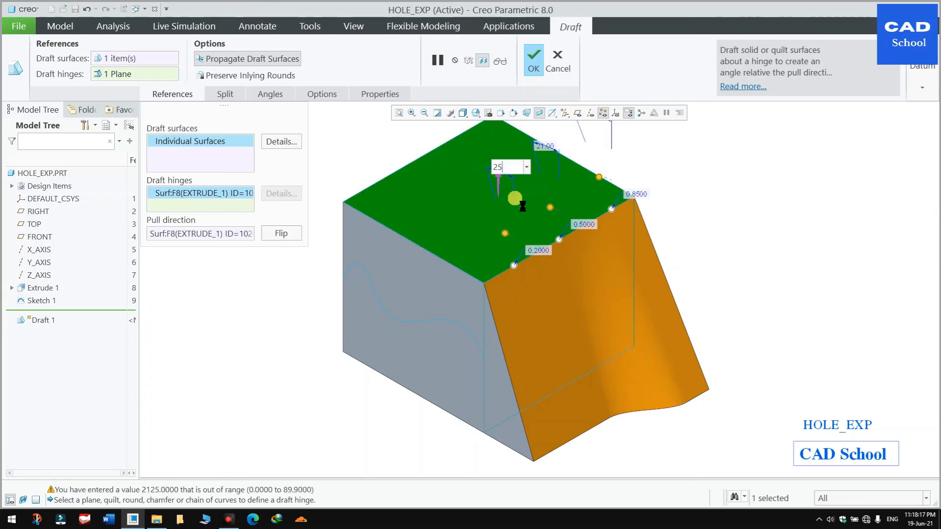
mouse_move(504, 234)
mouse_down()
mouse_move(511, 237)
mouse_move(500, 235)
mouse_up()
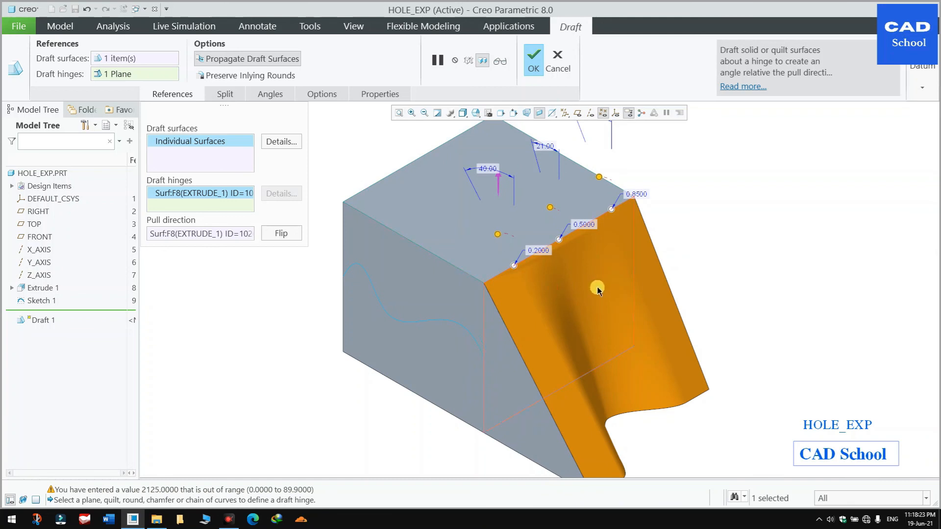
middle_click(613, 273)
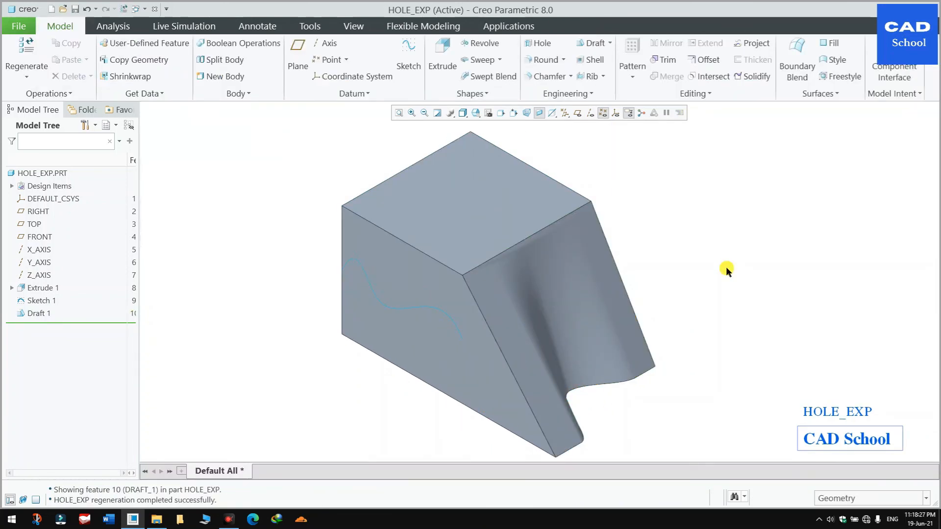